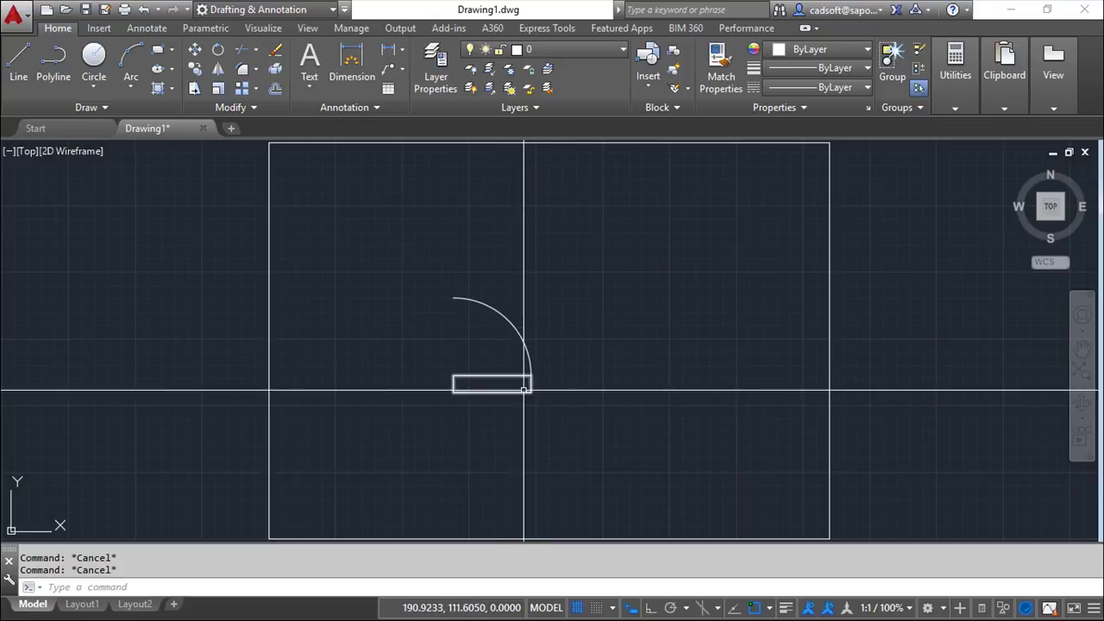
# Start a block named 'cadsoft' and window-select the door rectangle and arc.
pyautogui.click(676, 54)
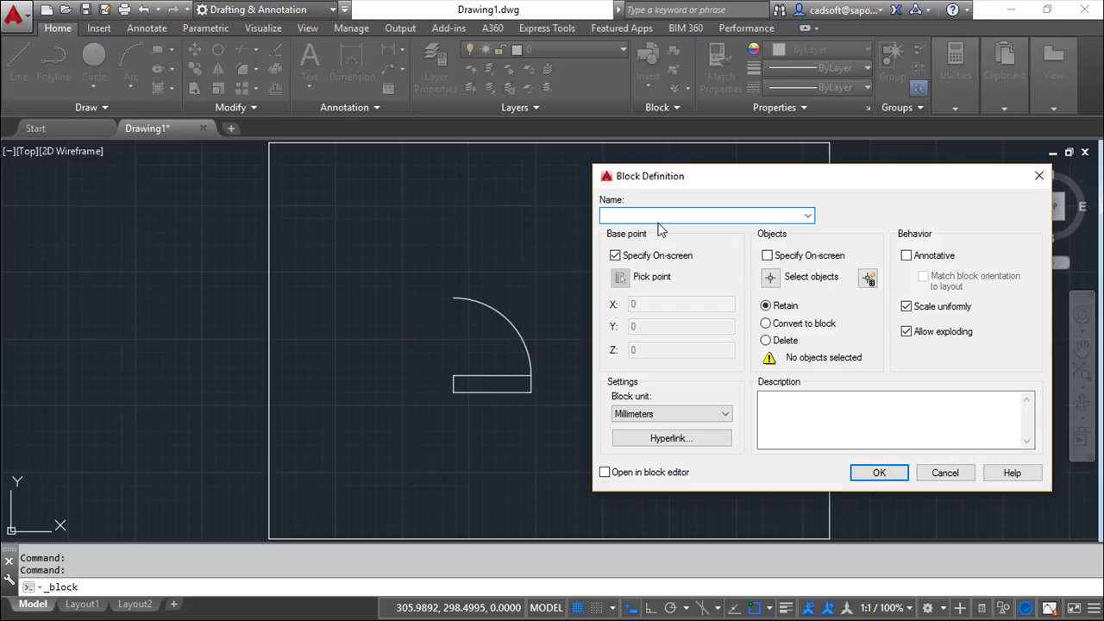
pyautogui.write('cadsoft')
pyautogui.click(770, 277)
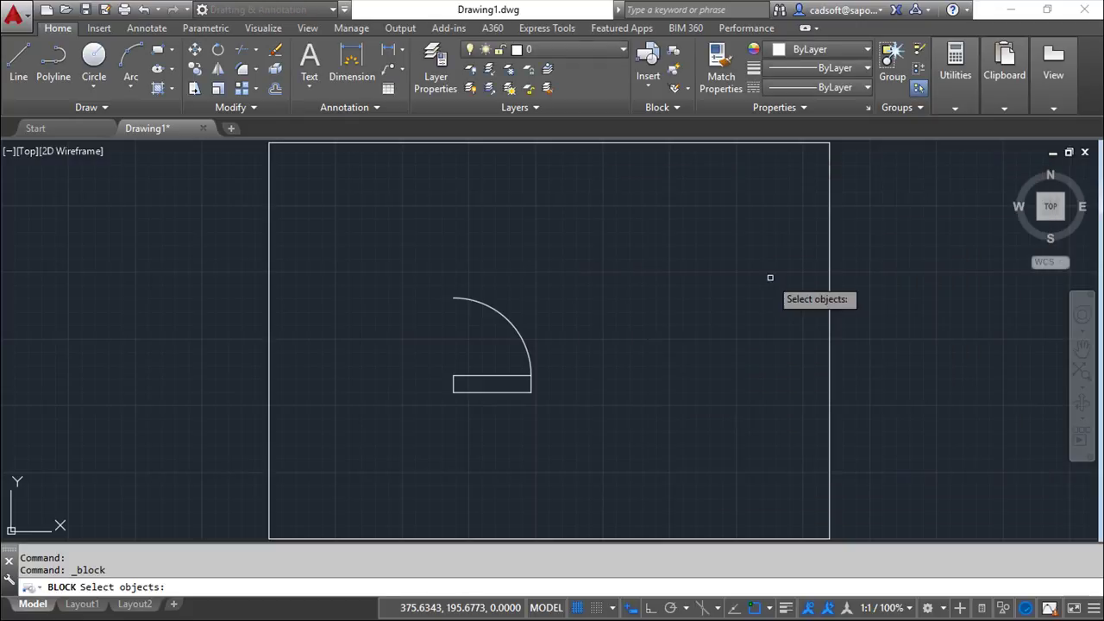
pyautogui.click(398, 252)
pyautogui.click(632, 436)
pyautogui.press('Return')
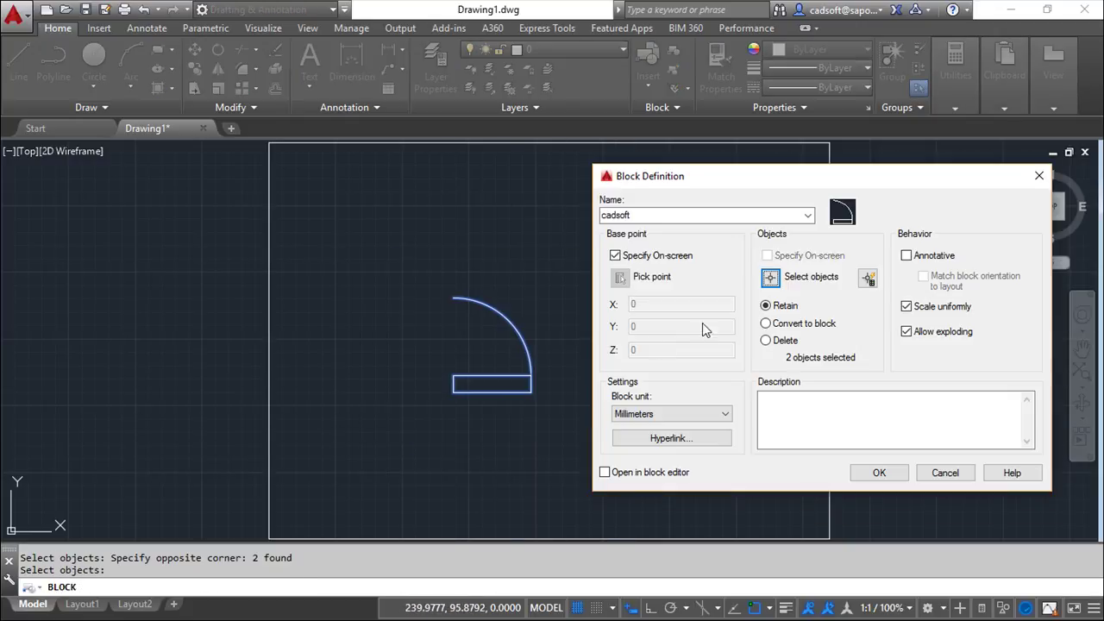
# Redefine the existing cadsoft block with its base point at the rectangle's lower-left corner.
pyautogui.click(880, 473)
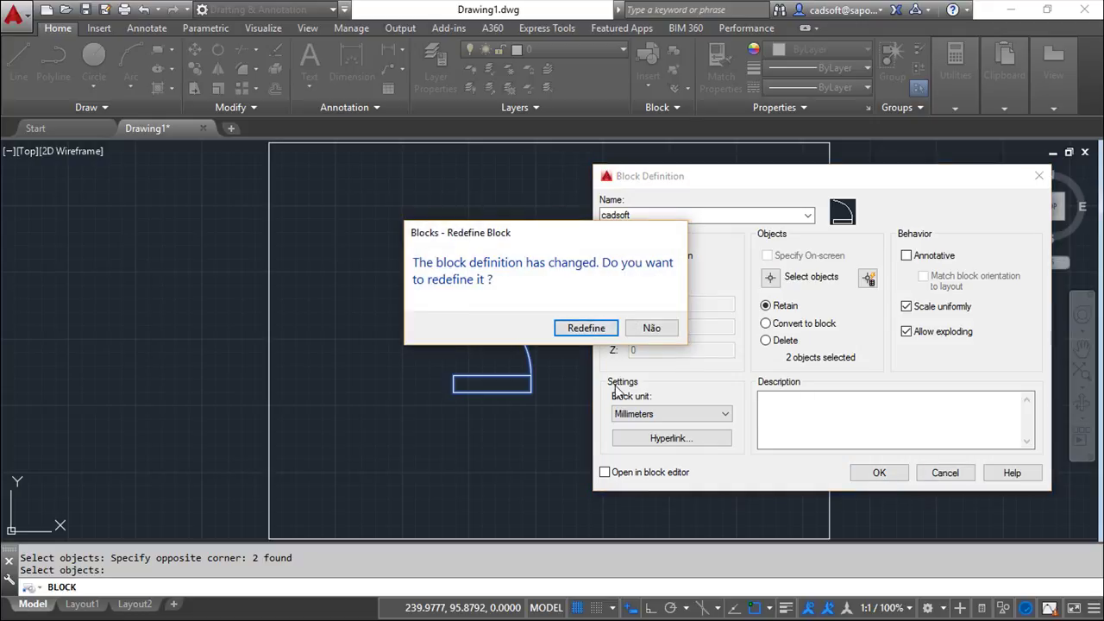
pyautogui.click(604, 331)
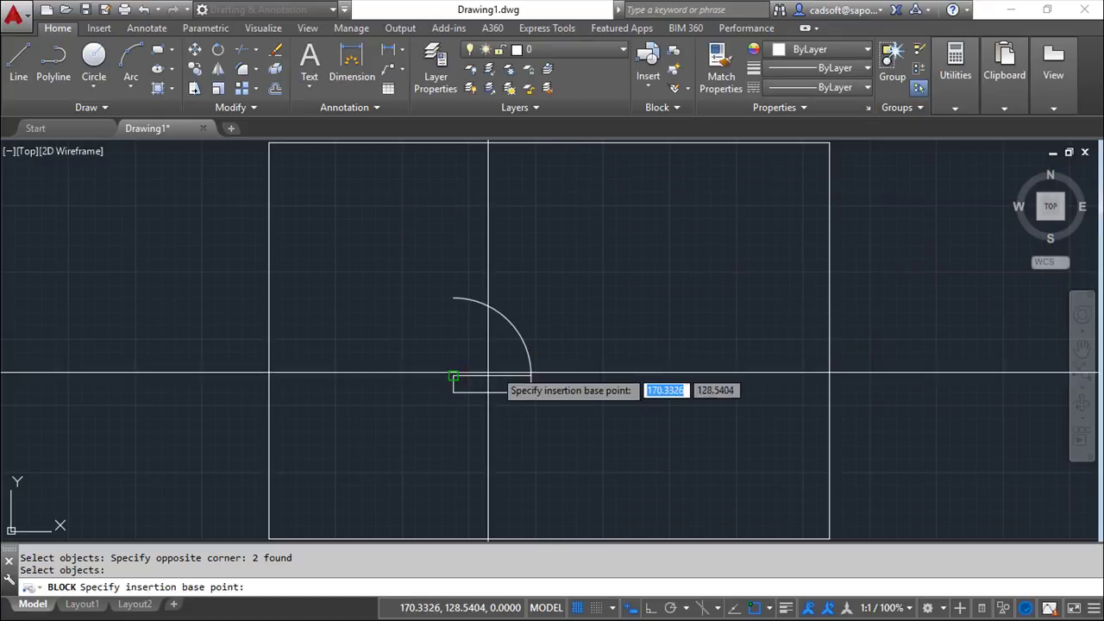
pyautogui.click(455, 389)
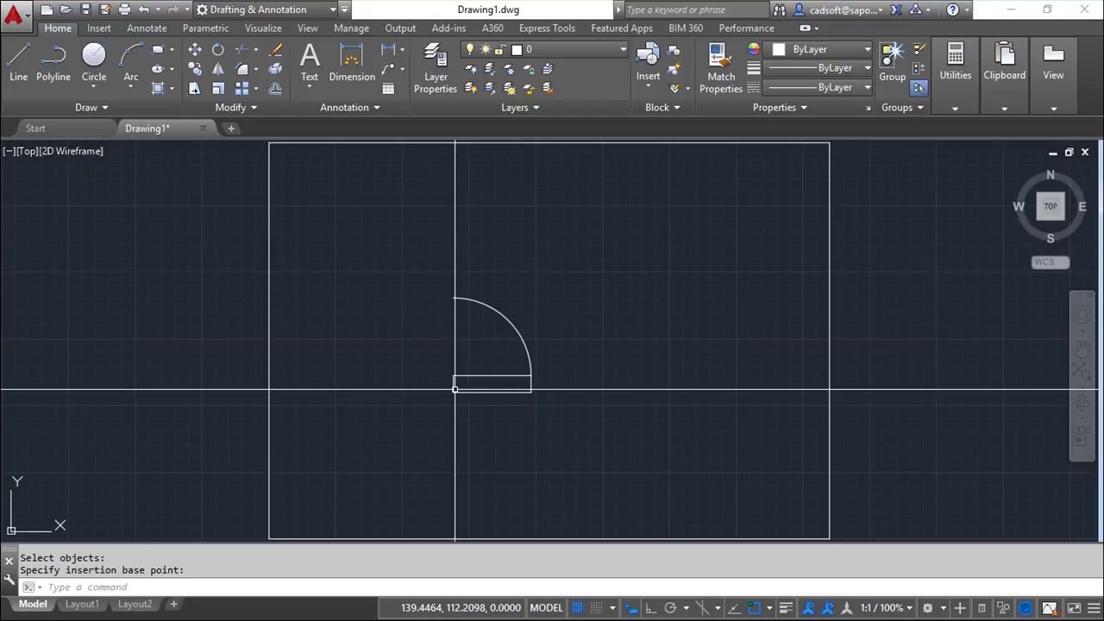
pyautogui.press('Return')
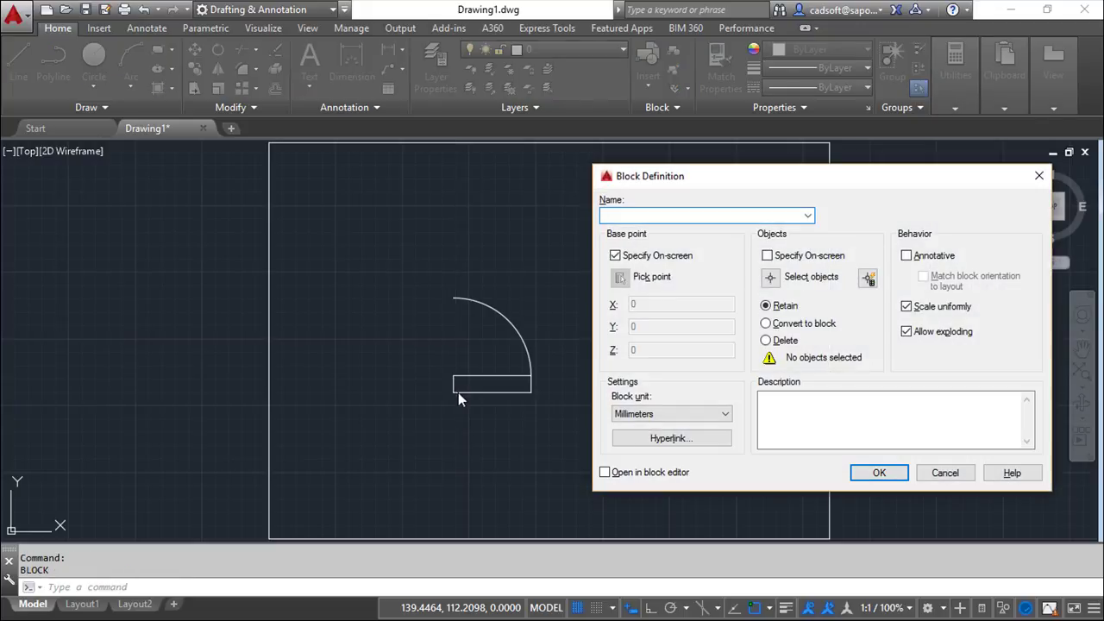
pyautogui.press('Escape')
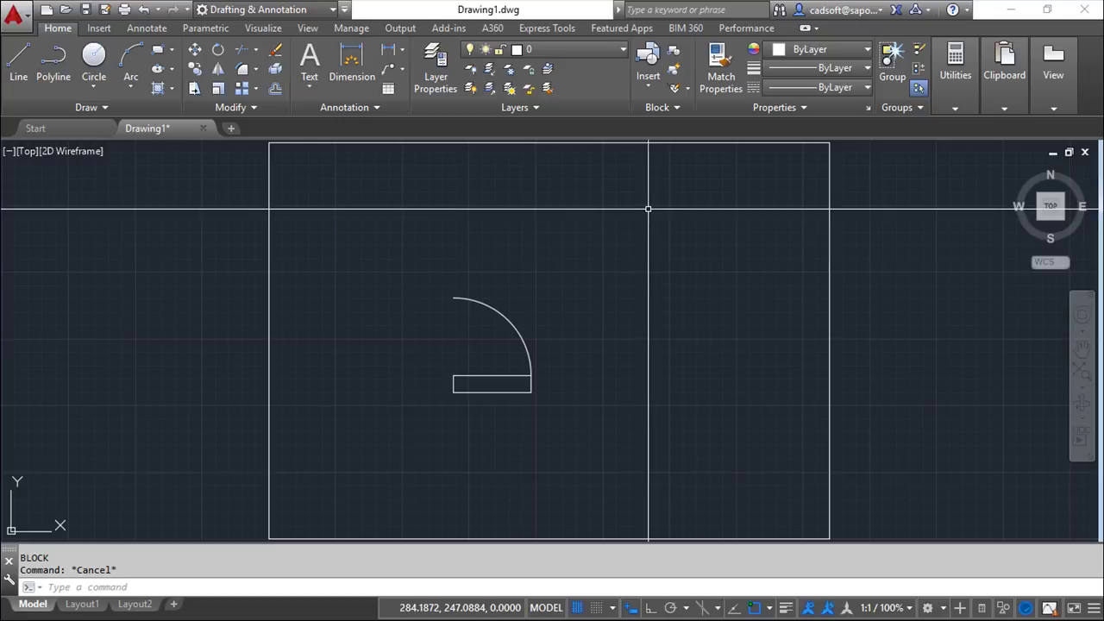
# Open the cadsoft door block in the Block Editor and recentre the view on it.
pyautogui.click(674, 73)
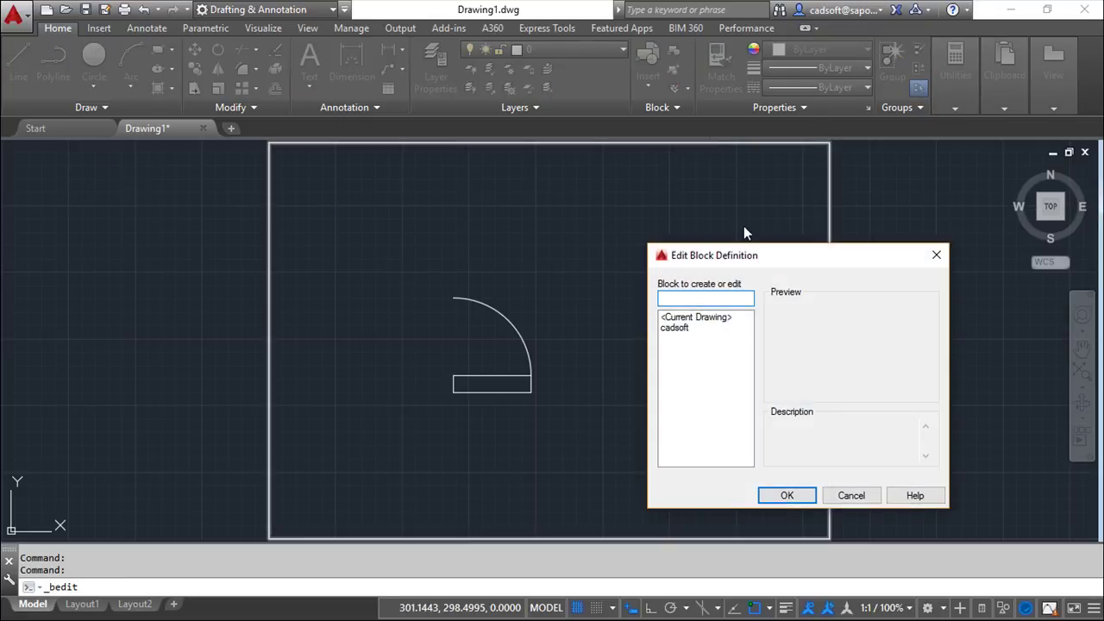
pyautogui.click(676, 329)
pyautogui.click(790, 498)
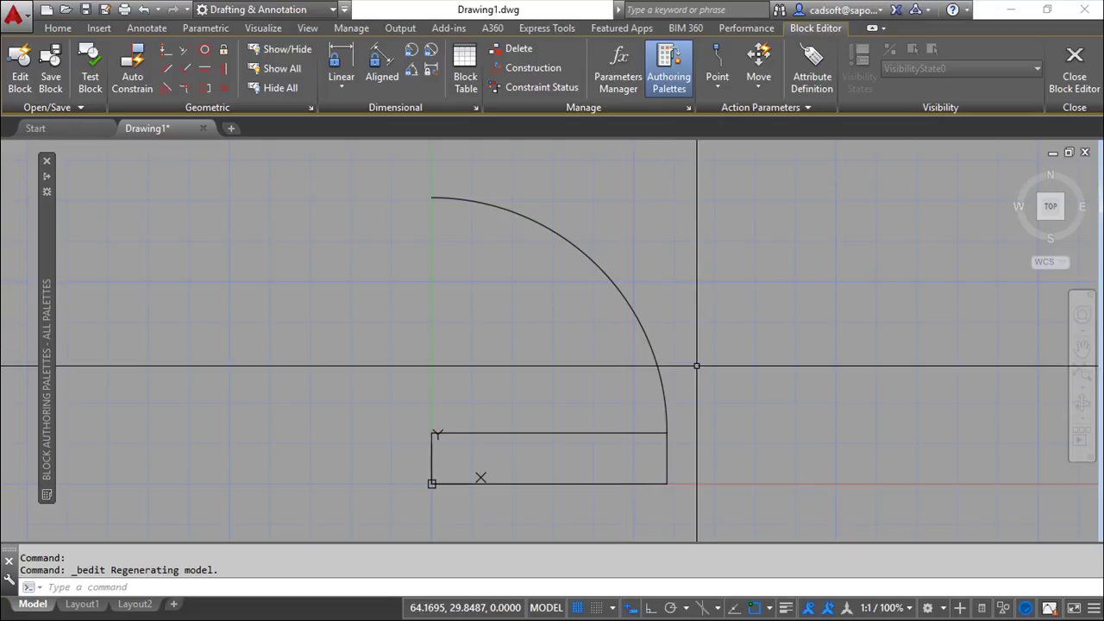
pyautogui.scroll(-2, 694, 351)
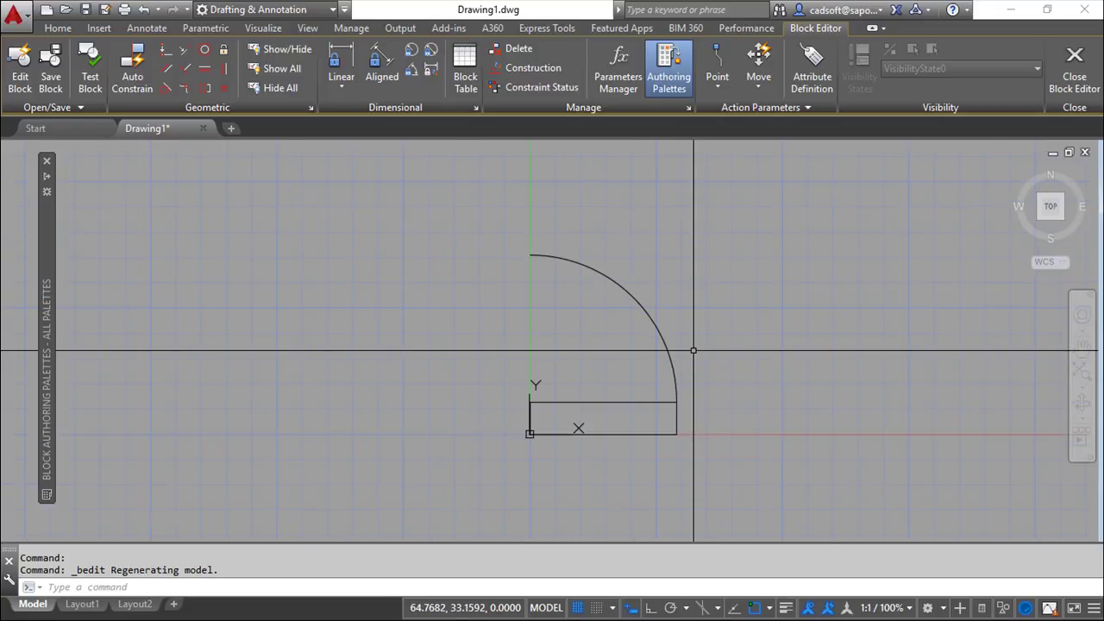
pyautogui.moveTo(694, 350); pyautogui.dragTo(604, 340, button='middle')
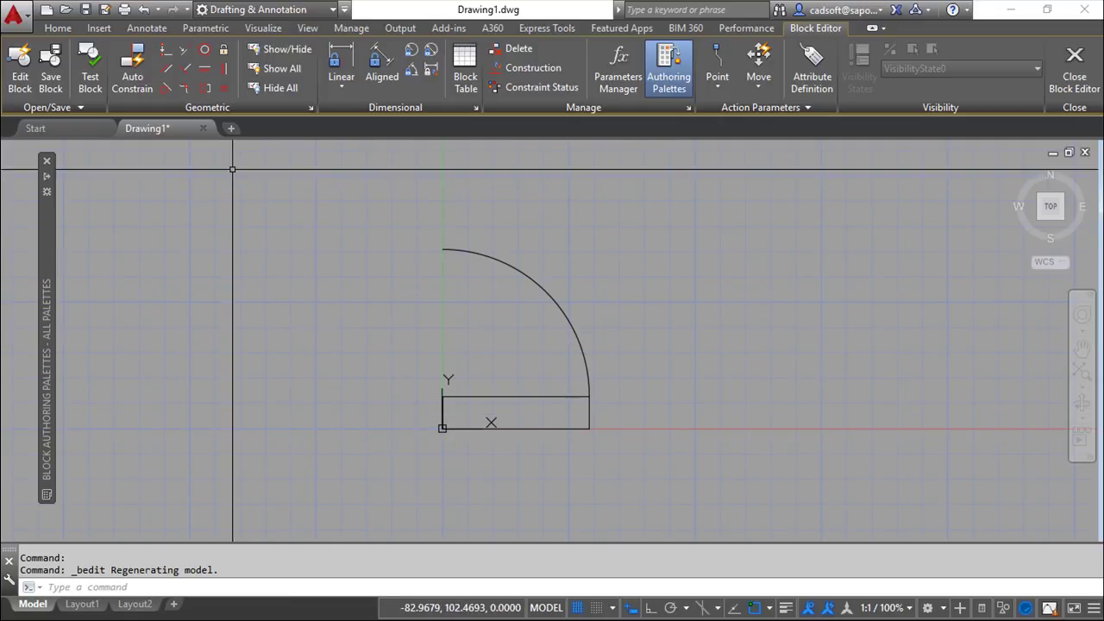
# Auto Constrain the window-selected door rectangle, adding four constraints.
pyautogui.click(128, 69)
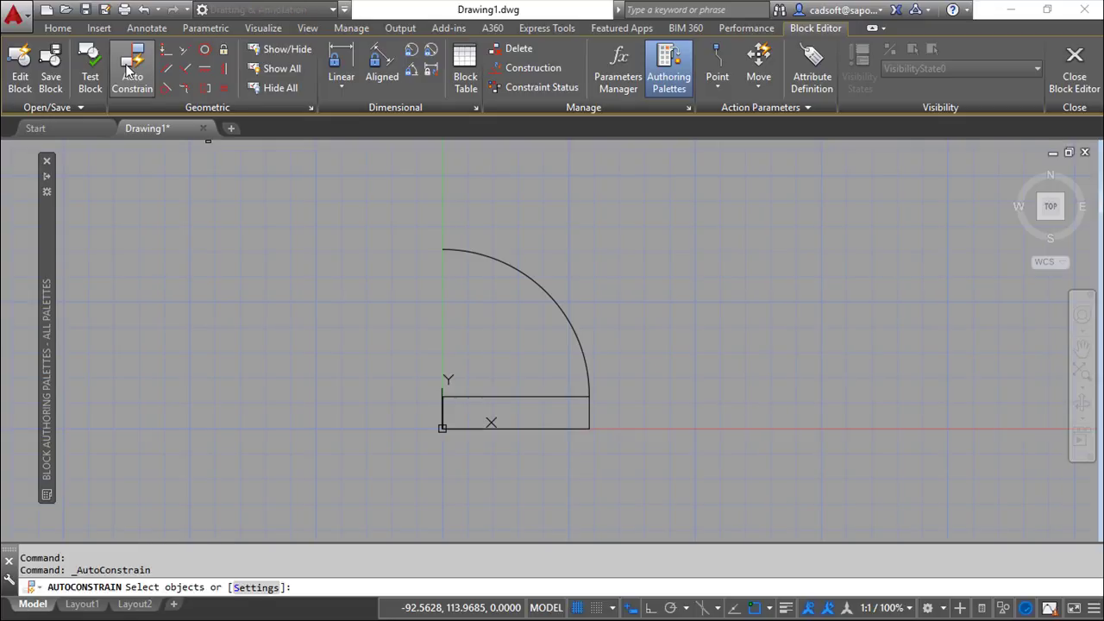
pyautogui.click(398, 375)
pyautogui.click(676, 466)
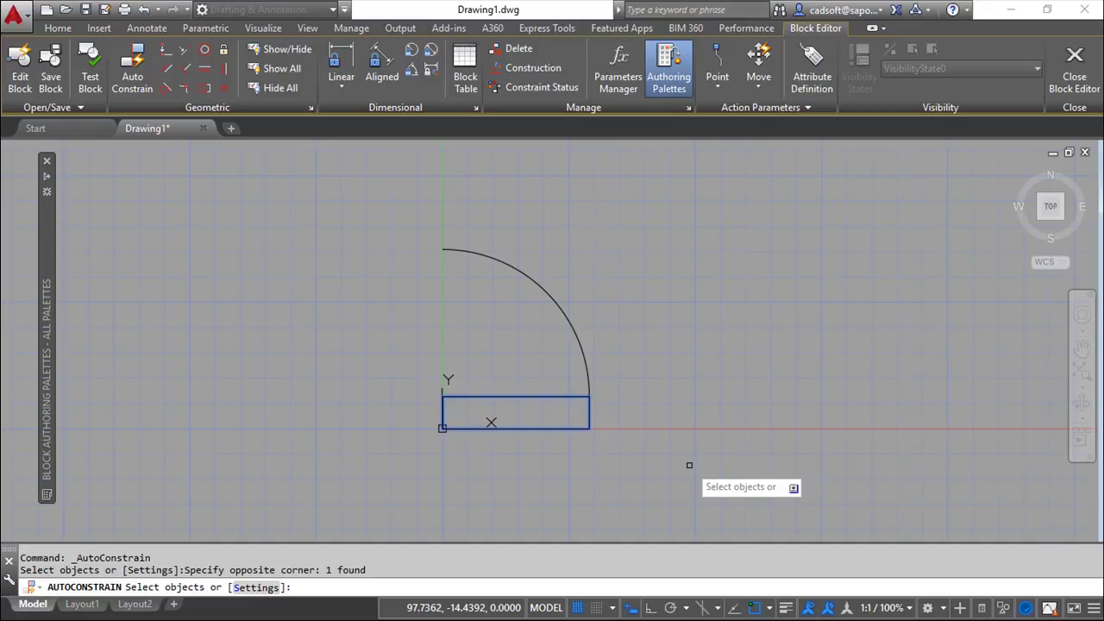
pyautogui.press('Return')
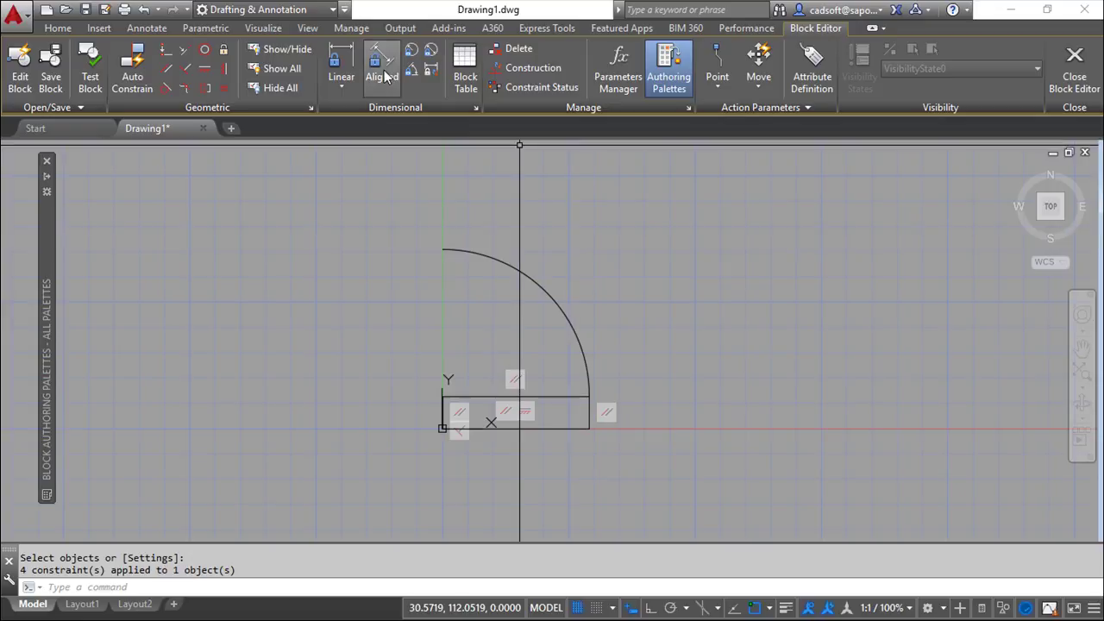
# Add a coincident constraint joining the arc's lower endpoint to the rectangle's top-right corner.
pyautogui.click(164, 55)
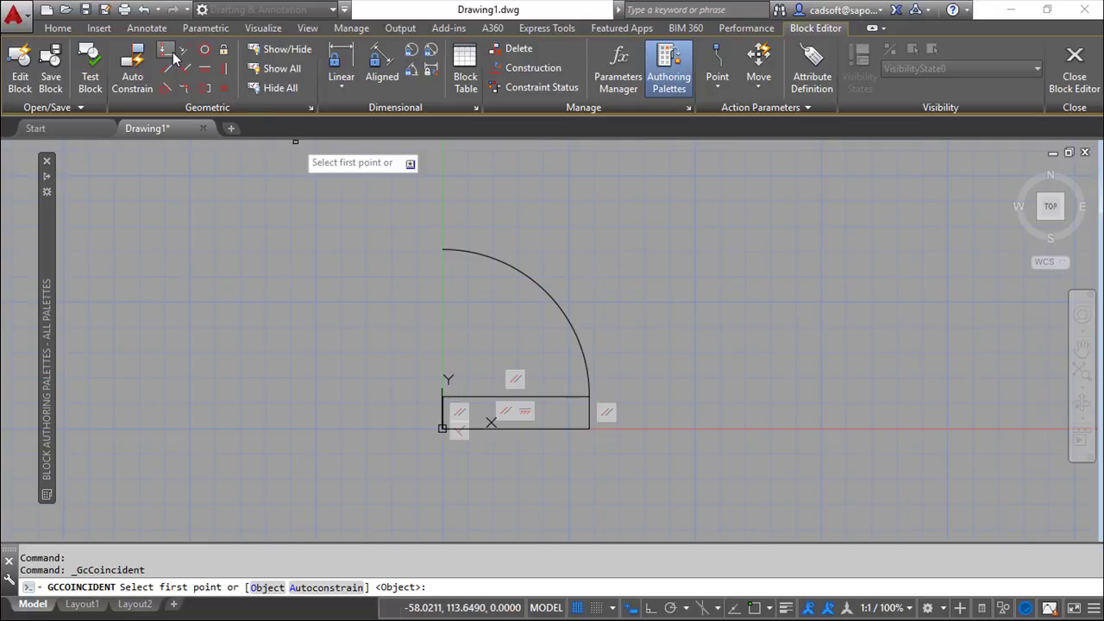
pyautogui.click(591, 362)
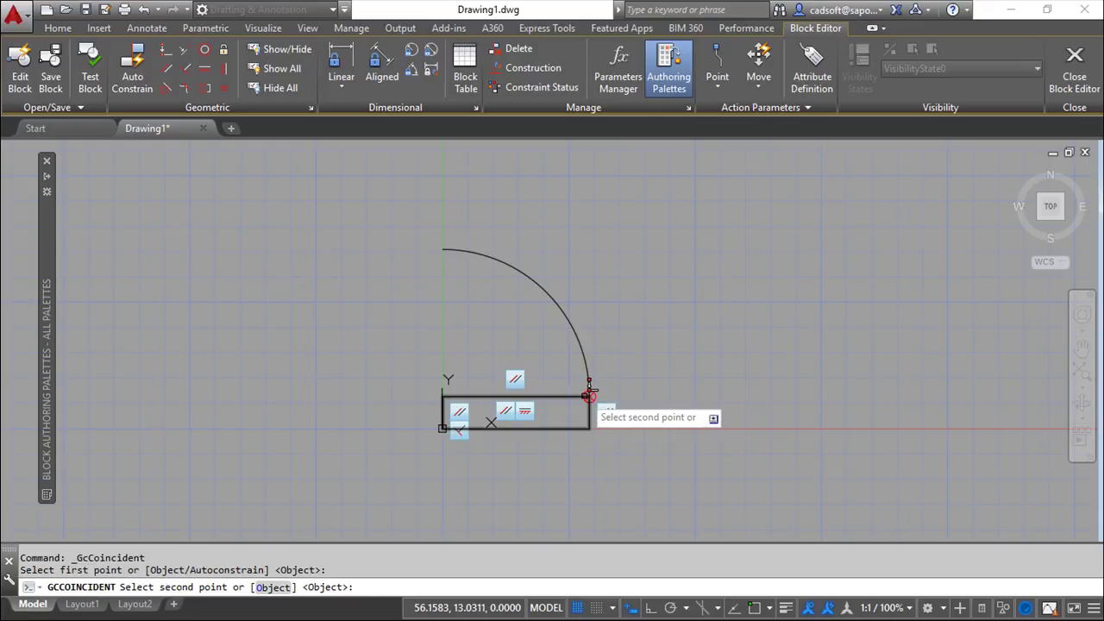
pyautogui.click(589, 395)
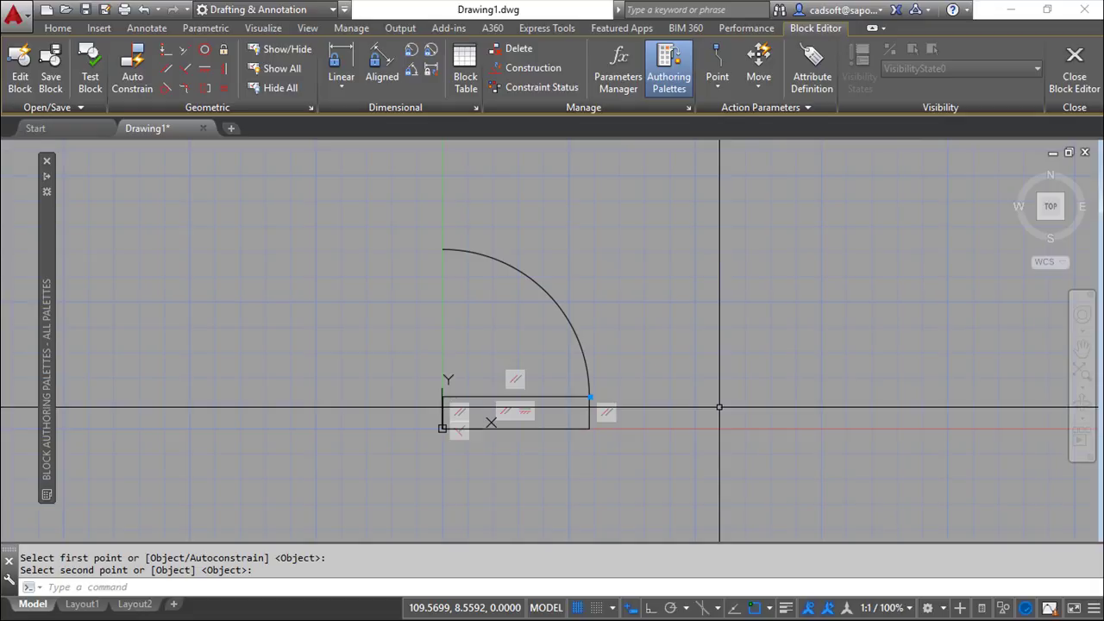
# Add aligned dimension d1 (58.1699) from the arc's top to the rectangle's top-left corner.
pyautogui.click(382, 67)
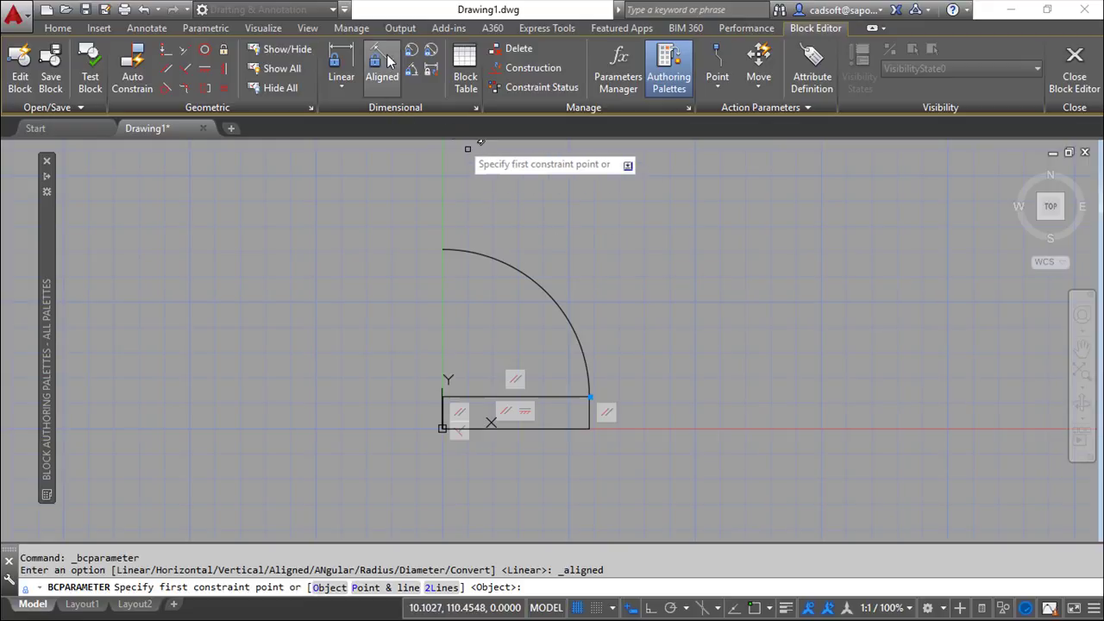
pyautogui.click(445, 248)
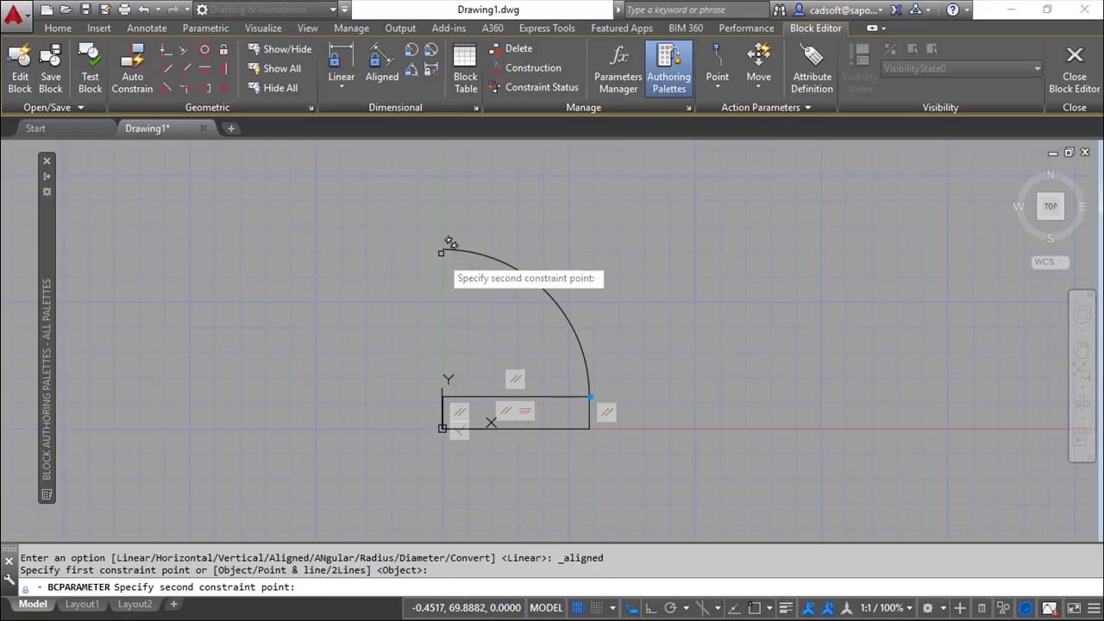
pyautogui.click(443, 397)
pyautogui.click(375, 345)
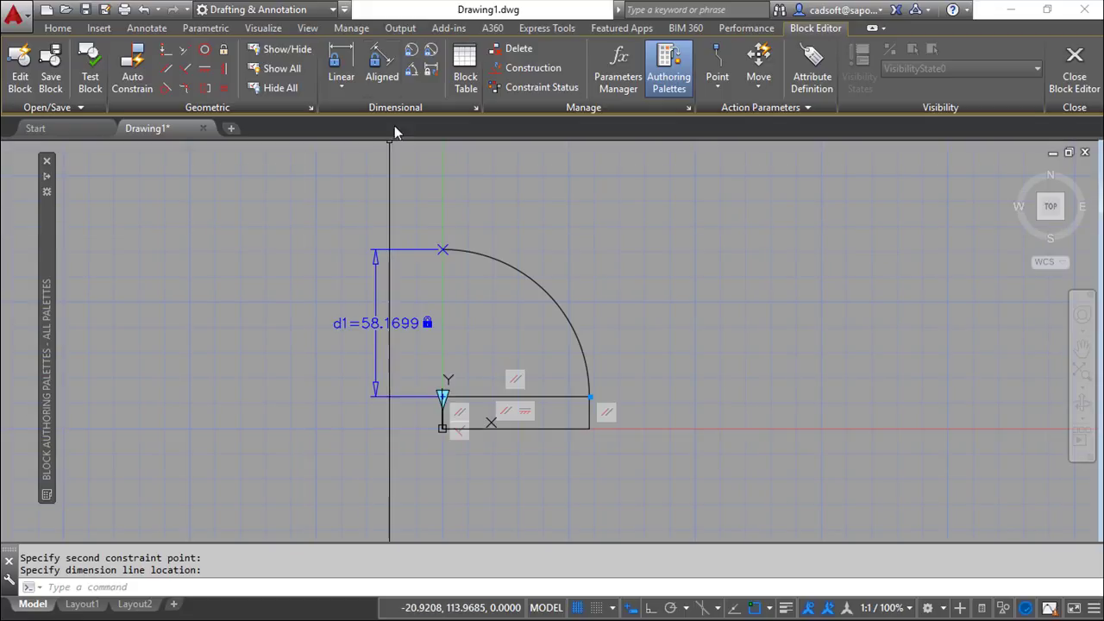
# Dimension the rectangle's bottom edge as d2 and set it equal to d1.
pyautogui.click(380, 66)
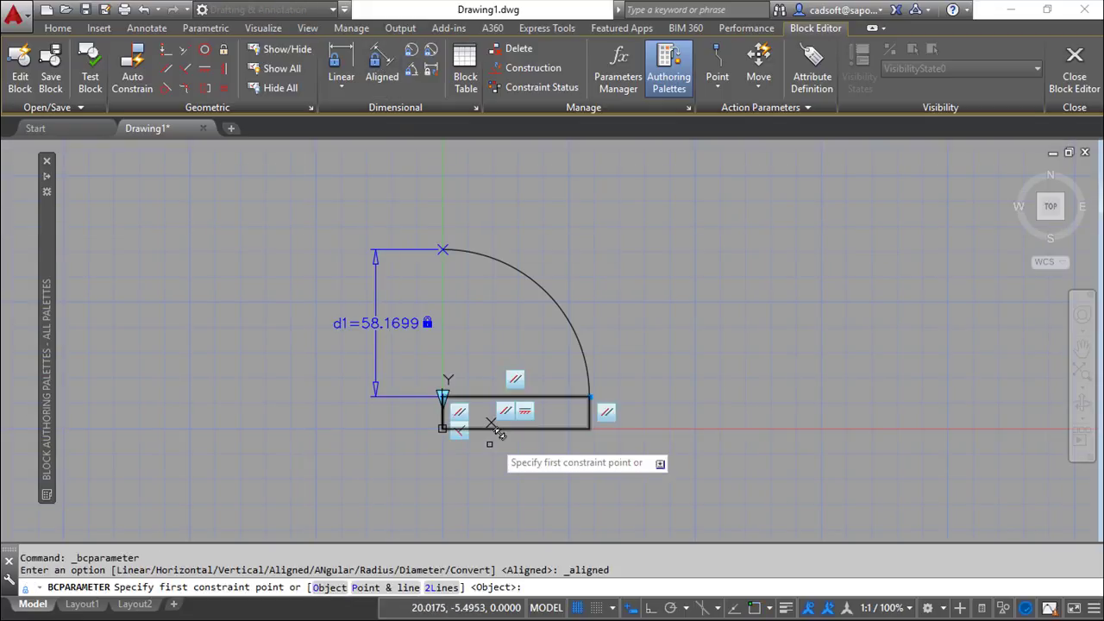
pyautogui.click(442, 426)
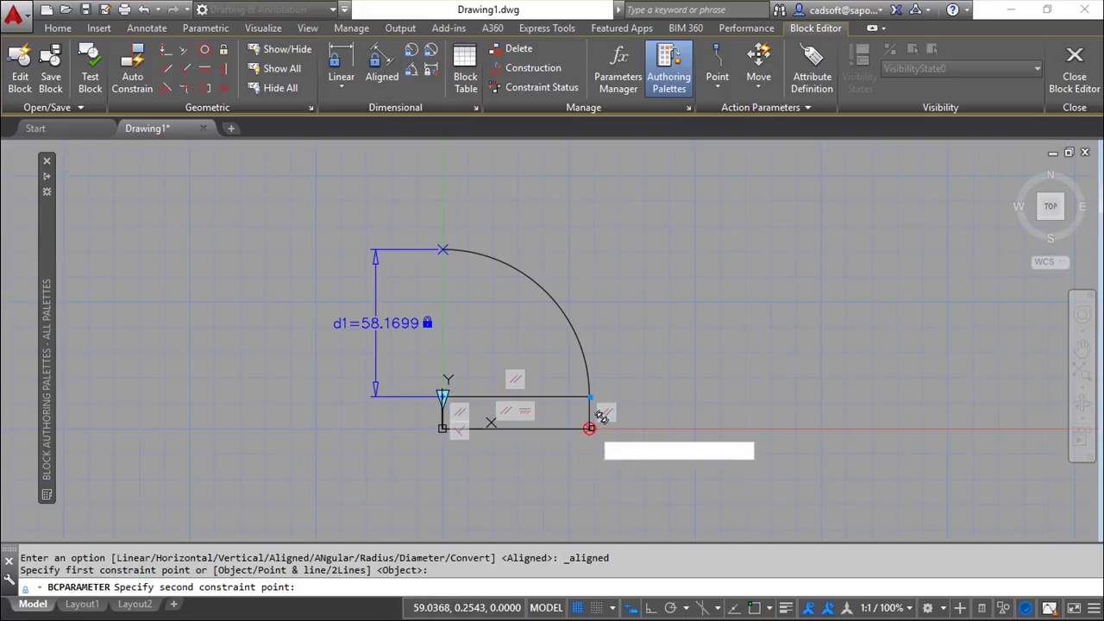
pyautogui.click(590, 428)
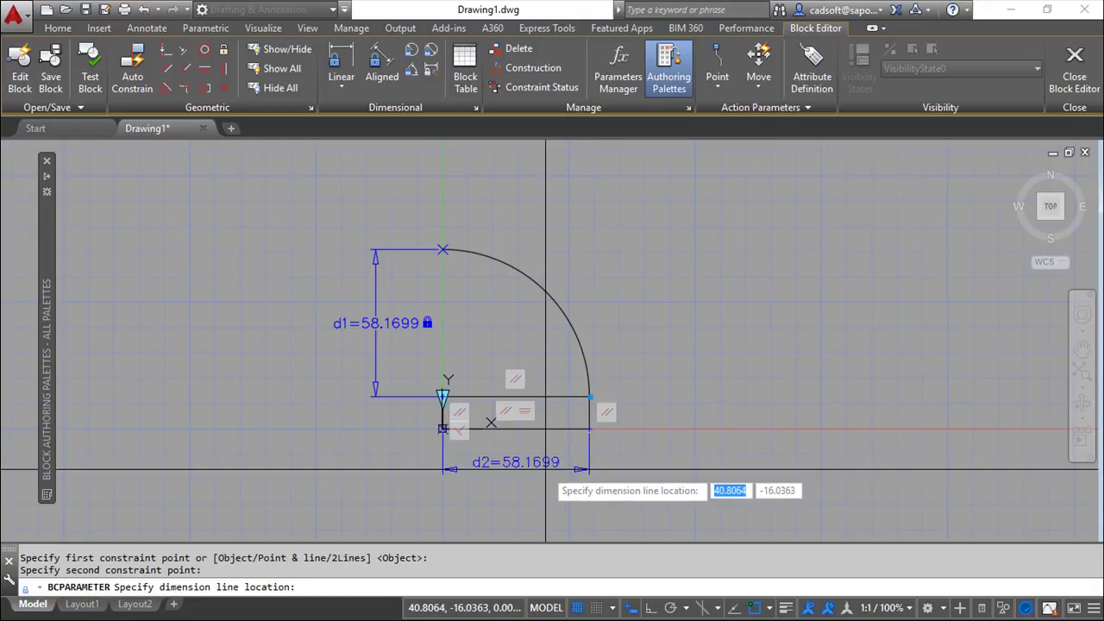
pyautogui.click(545, 471)
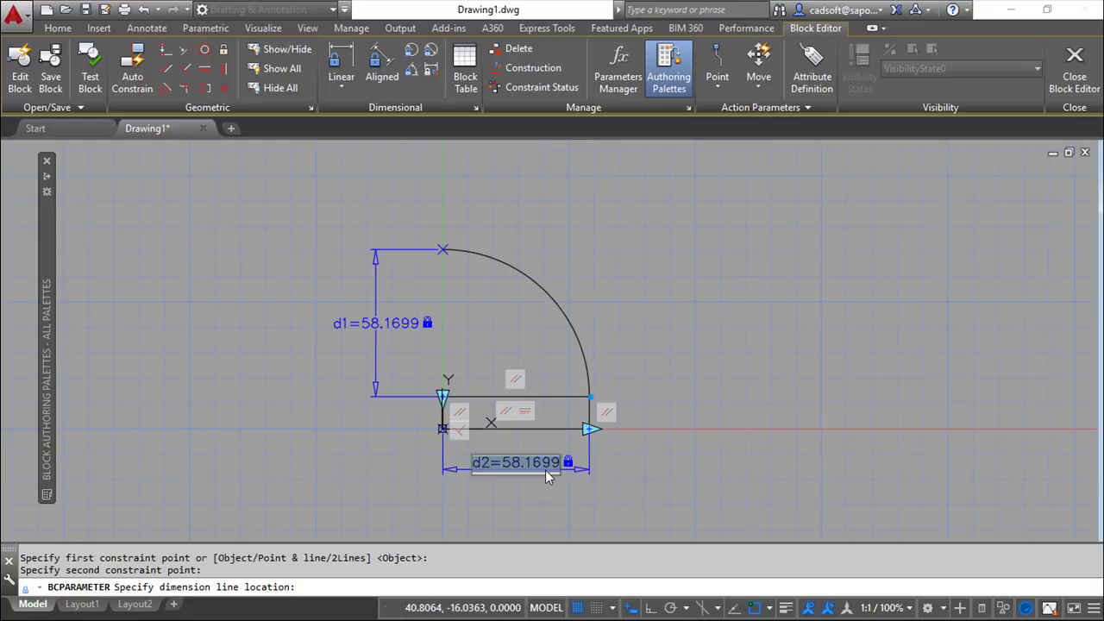
pyautogui.write('d1')
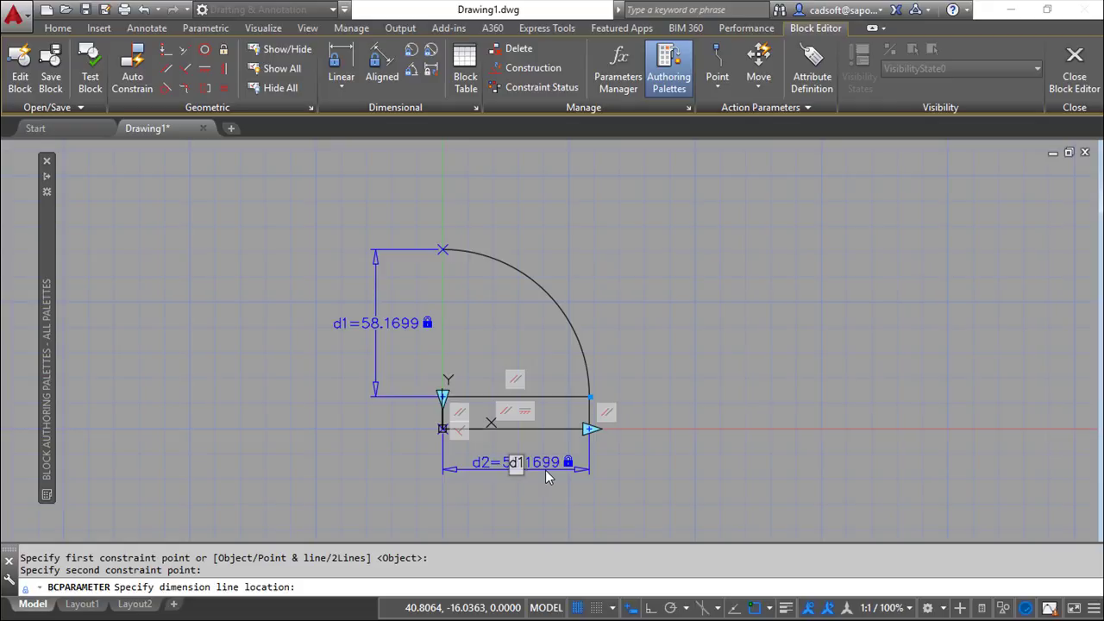
pyautogui.press('Return')
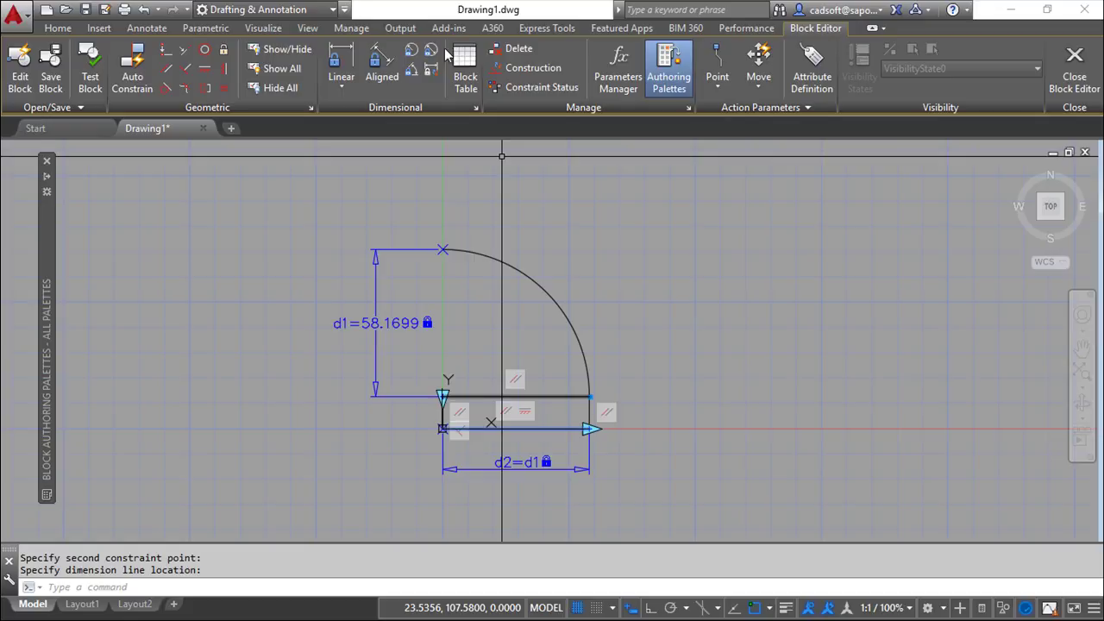
# Add radius dimension rad1 on the arc and set it equal to d1.
pyautogui.click(412, 50)
pyautogui.click(552, 300)
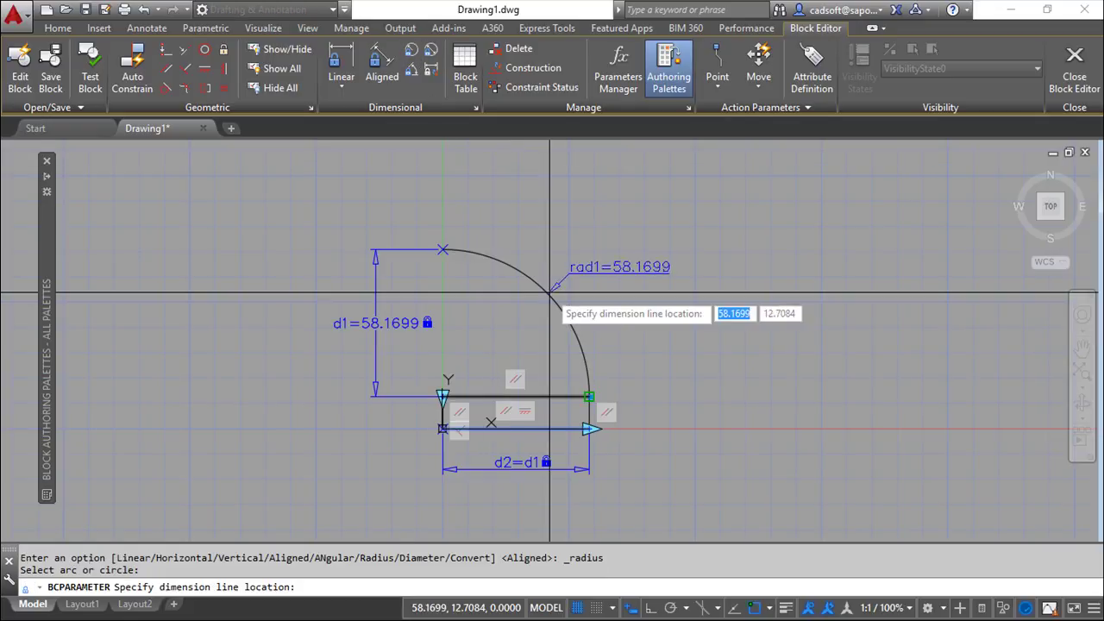
pyautogui.click(615, 274)
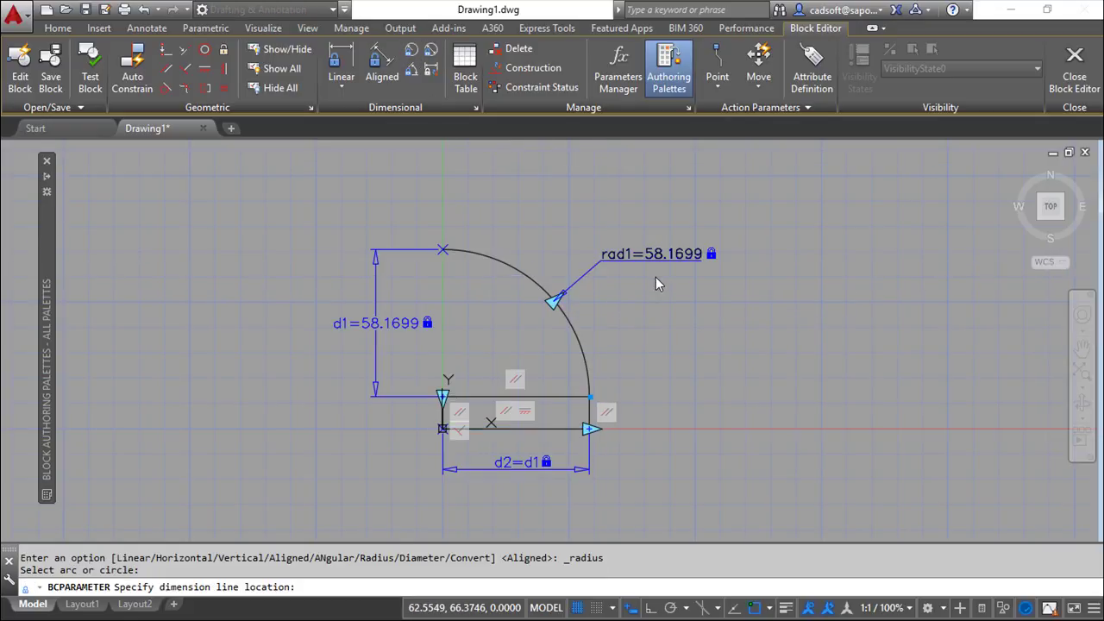
pyautogui.write('d1')
pyautogui.press('Return')
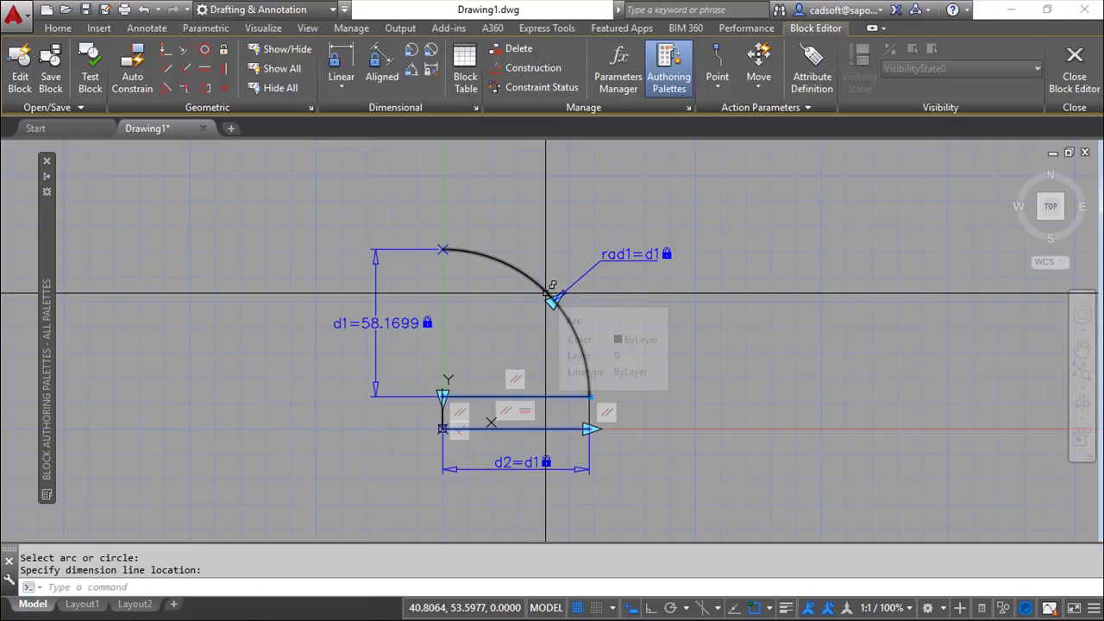
# Save the block changes, exit the editor, and insert a cadsoft copy up and to the right.
pyautogui.click(1081, 77)
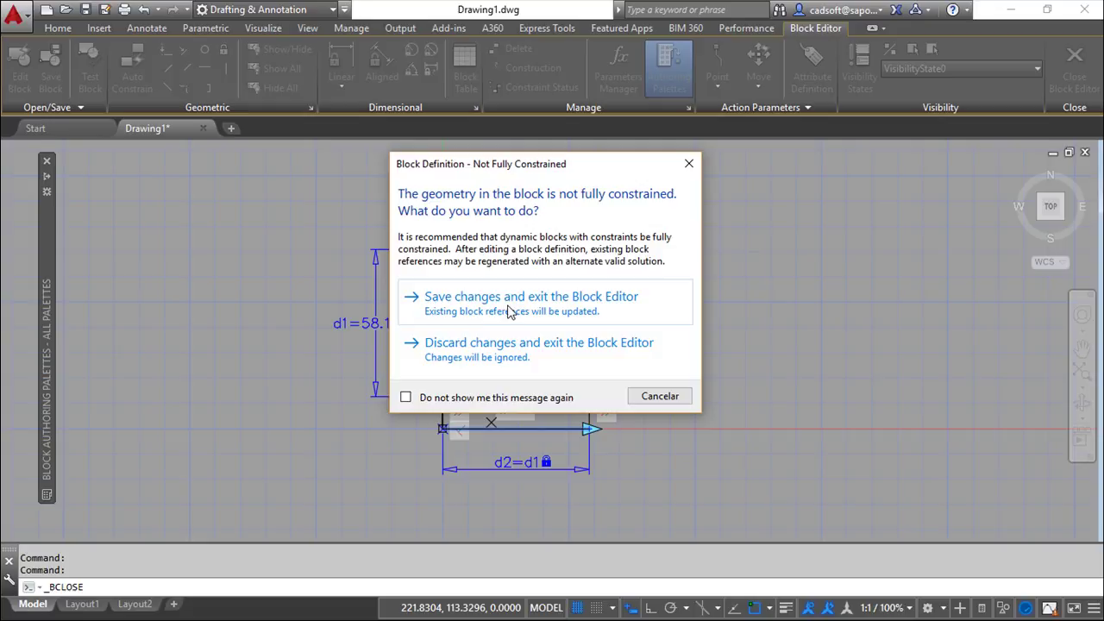
pyautogui.click(487, 298)
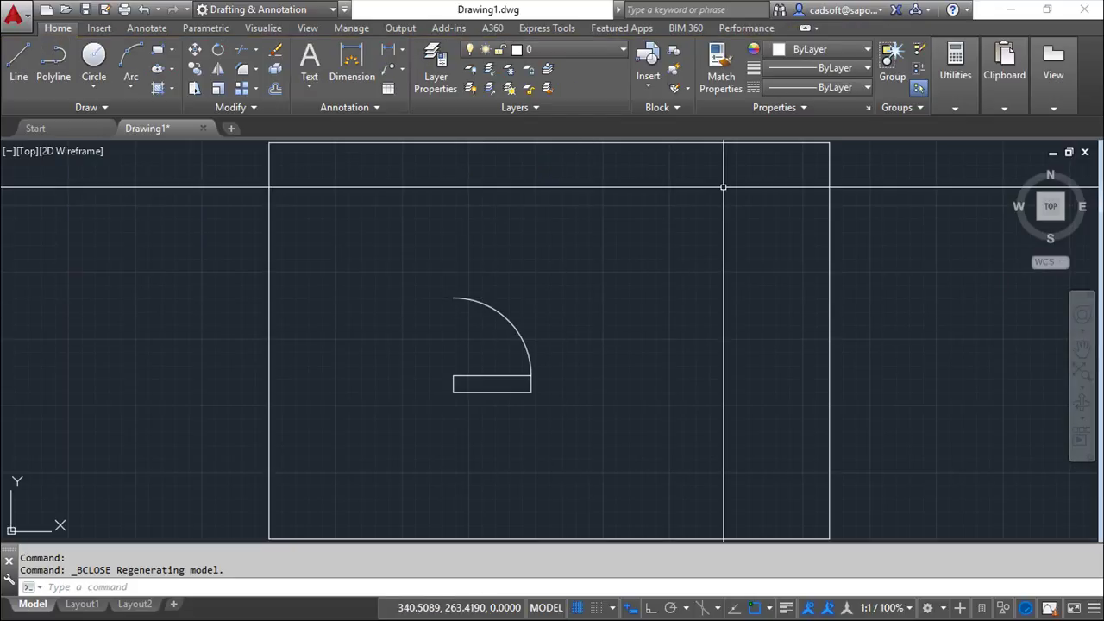
pyautogui.click(648, 58)
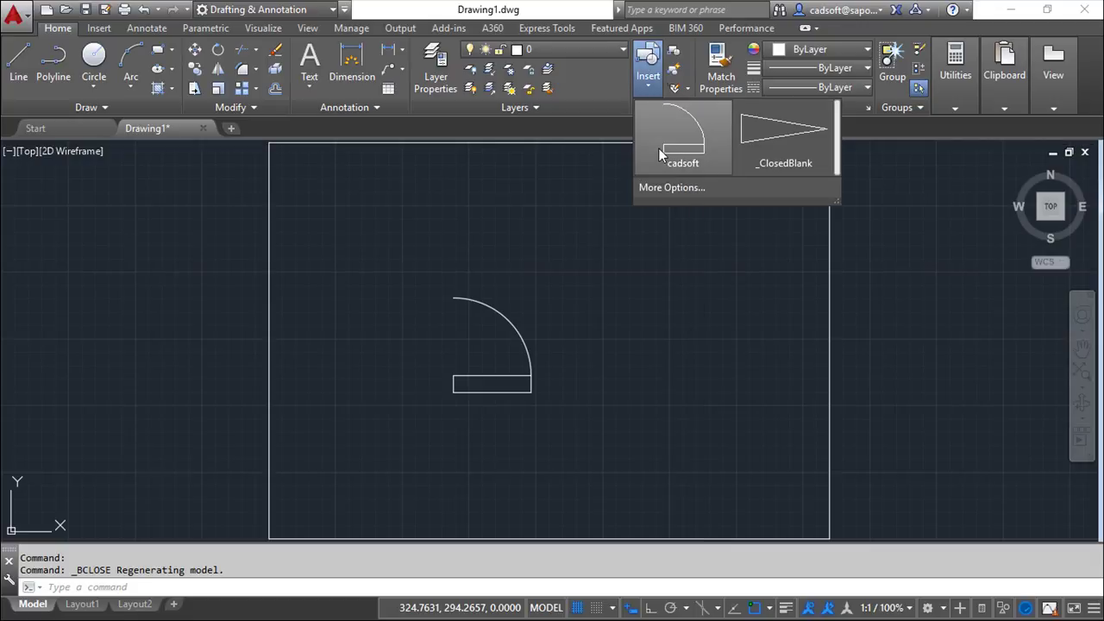
pyautogui.click(680, 134)
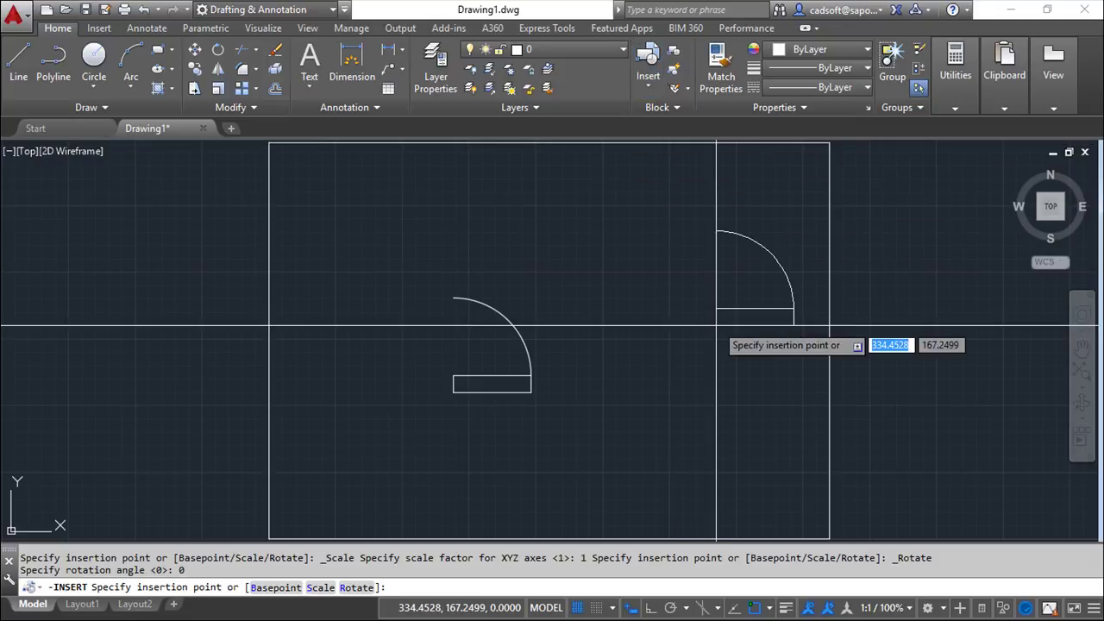
pyautogui.click(657, 317)
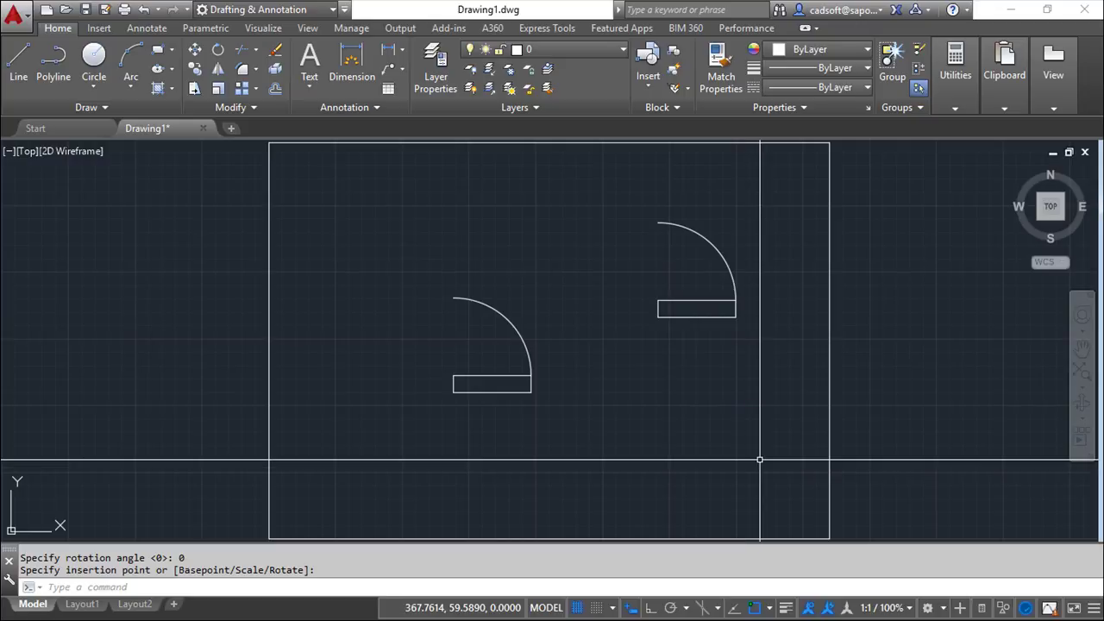
pyautogui.click(731, 267)
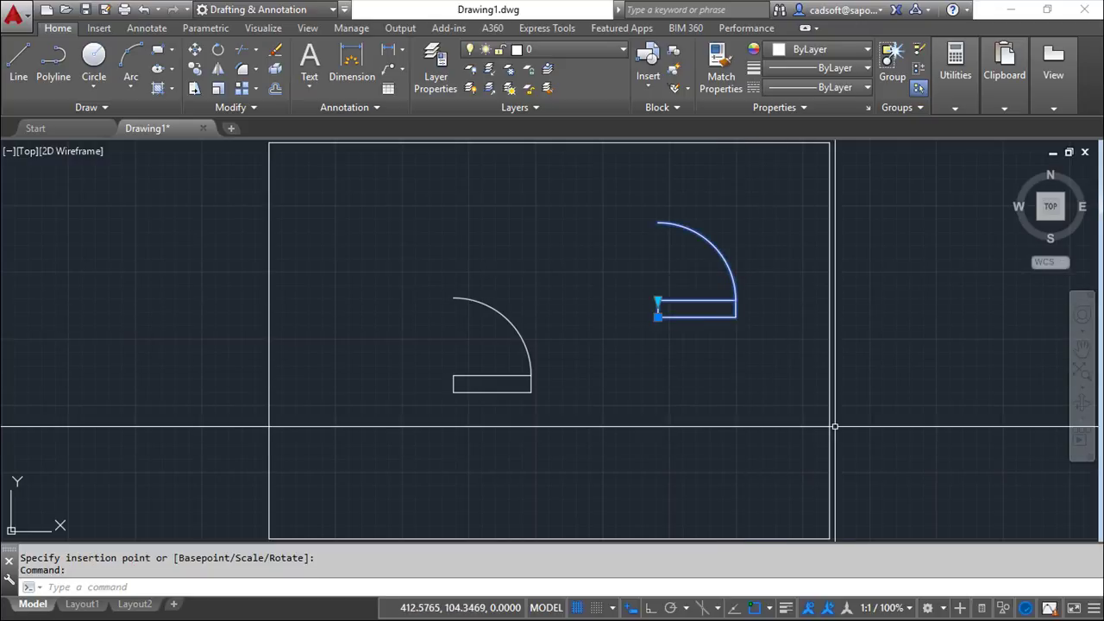
# Stretch the right door copy's rectangle corner grip leftward twice to test its constraints.
pyautogui.click(659, 300)
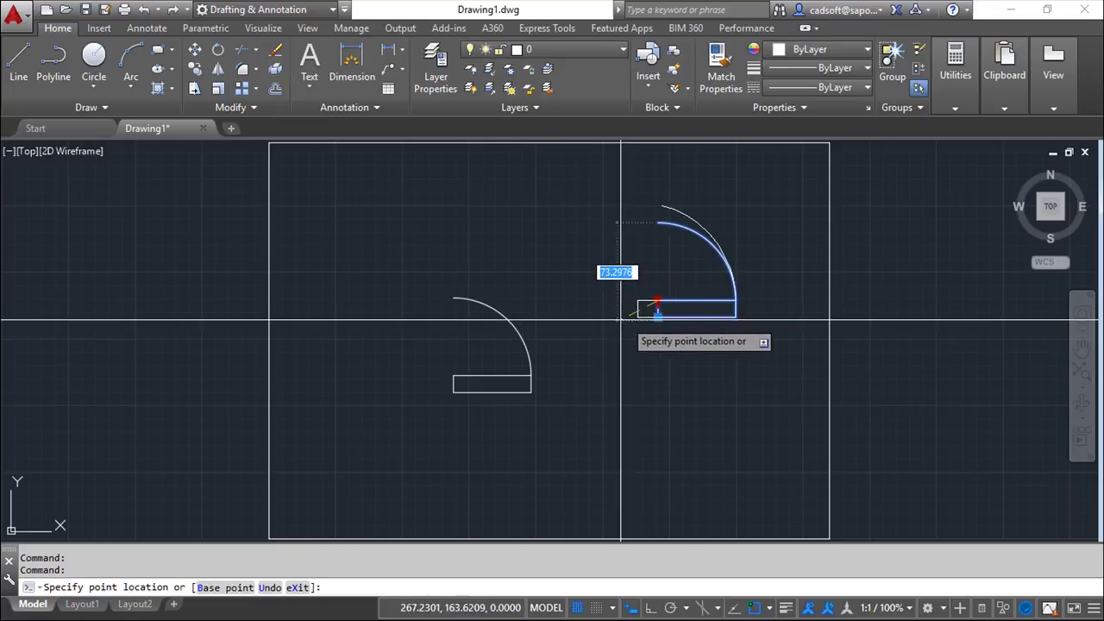
pyautogui.click(630, 319)
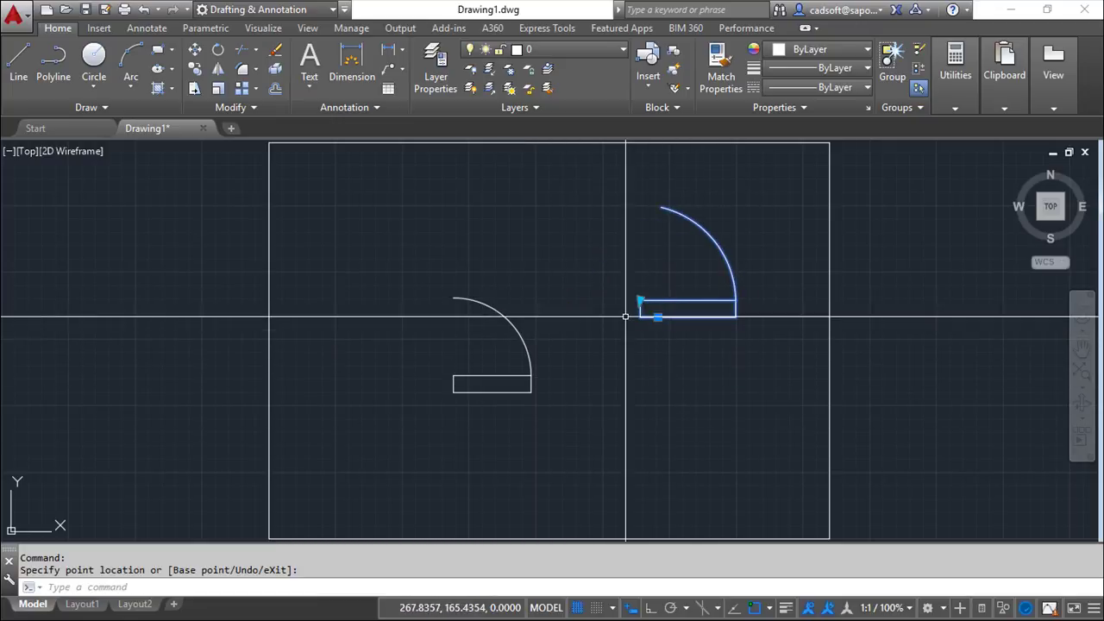
pyautogui.click(640, 301)
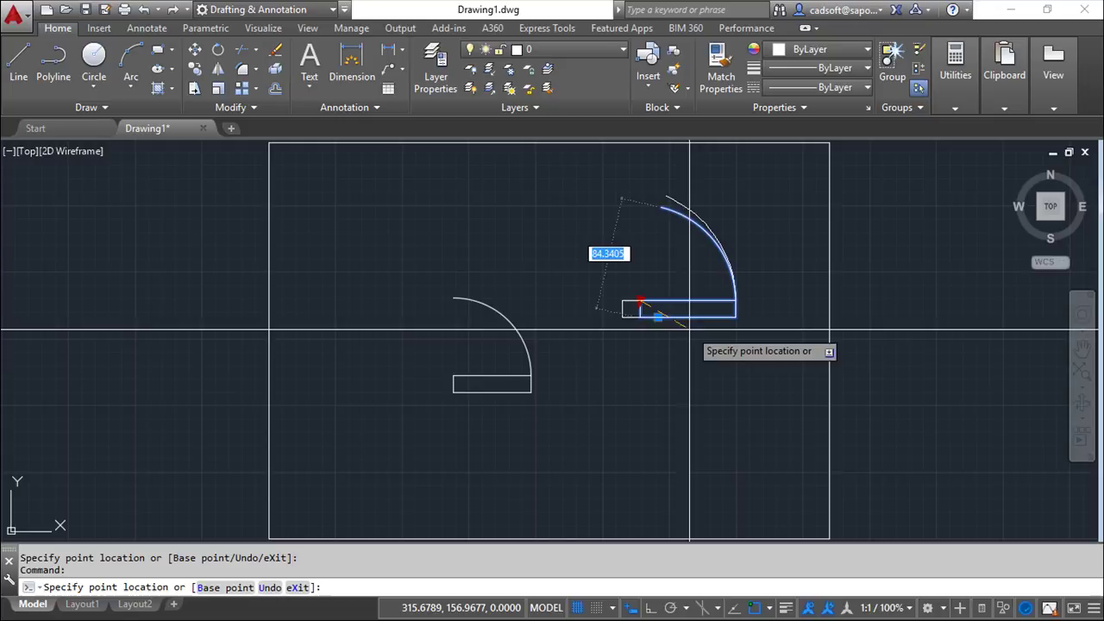
pyautogui.click(641, 302)
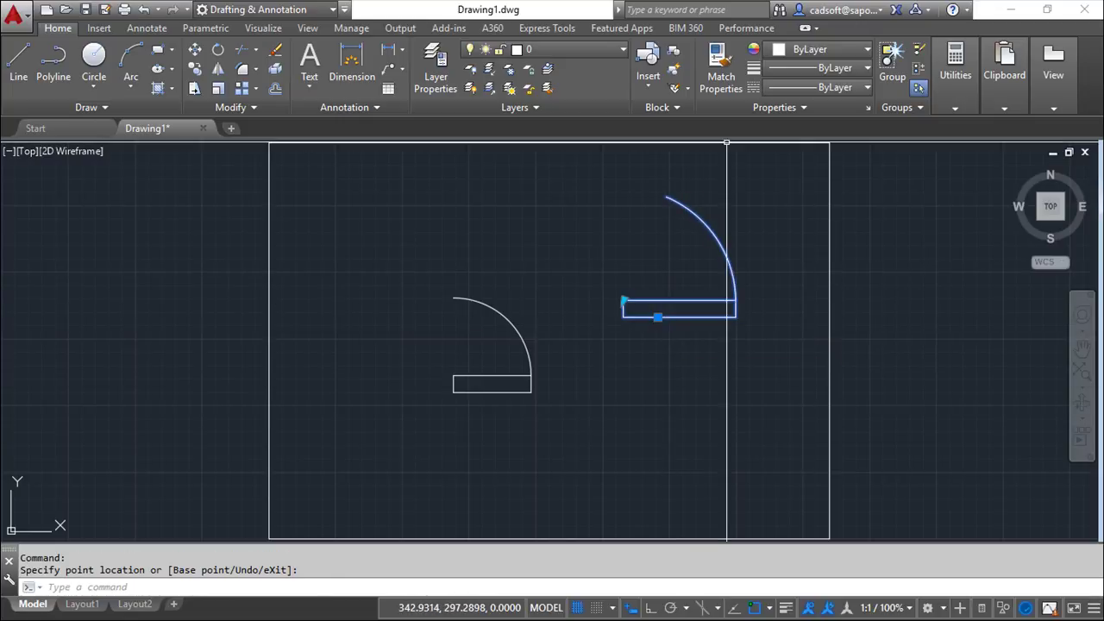
pyautogui.click(674, 74)
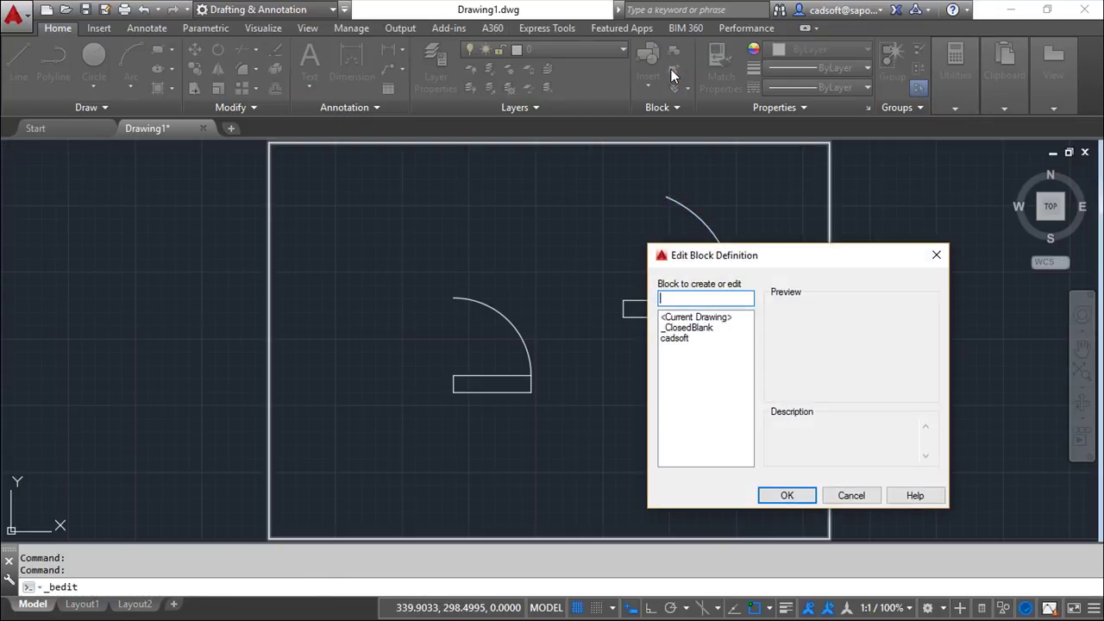
# Open cadsoft in the Block Editor and delete the rectangle's perpendicular and right parallel constraints.
pyautogui.click(679, 339)
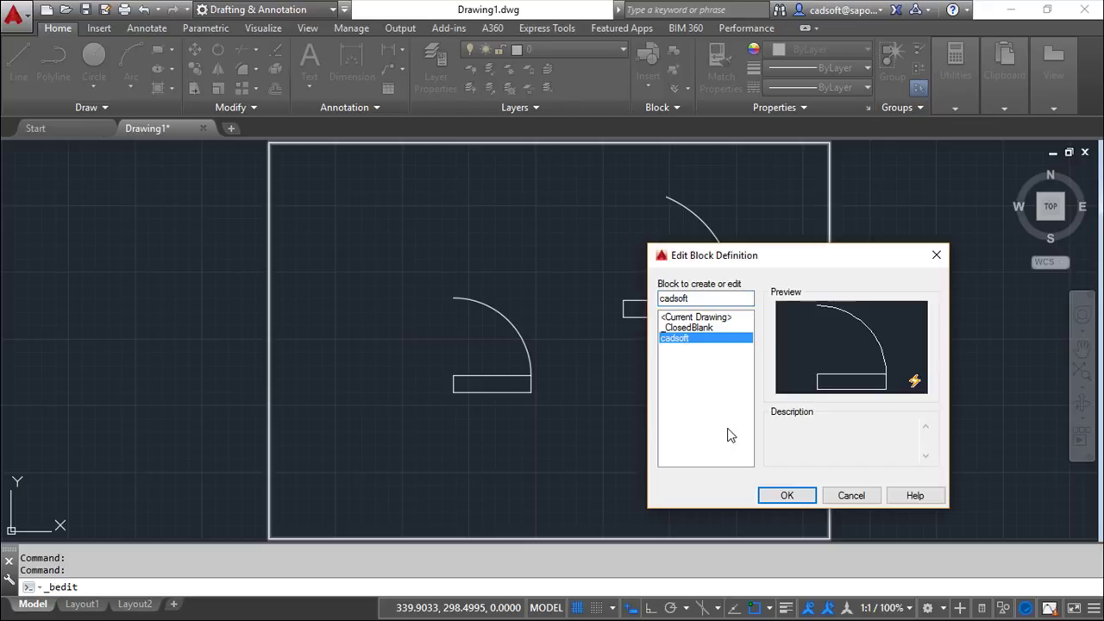
pyautogui.click(787, 496)
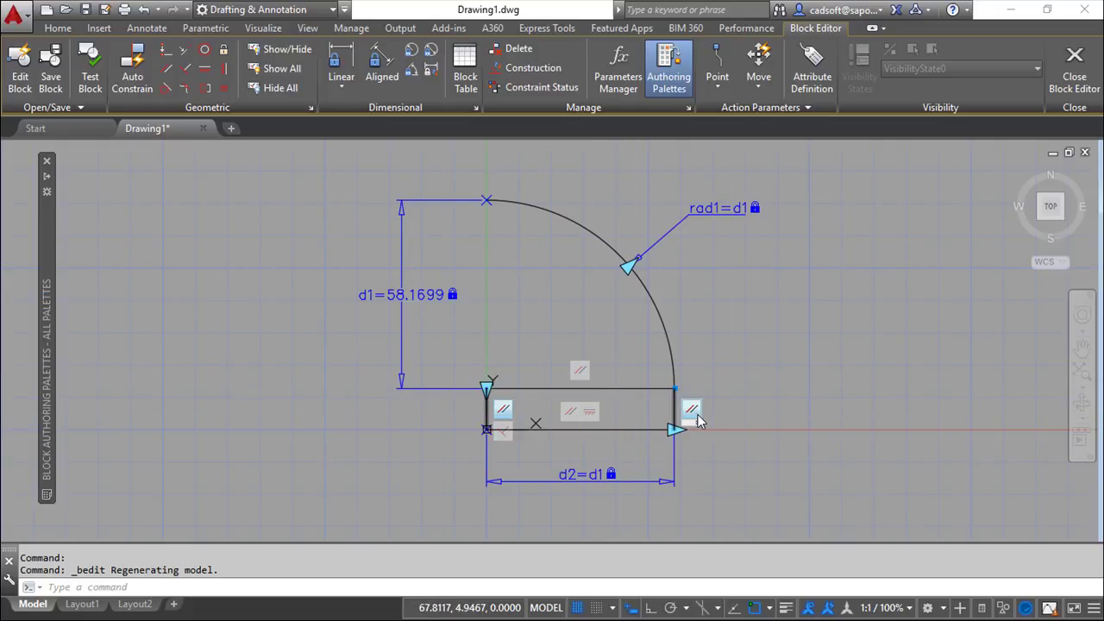
pyautogui.rightClick(508, 435)
pyautogui.click(531, 446)
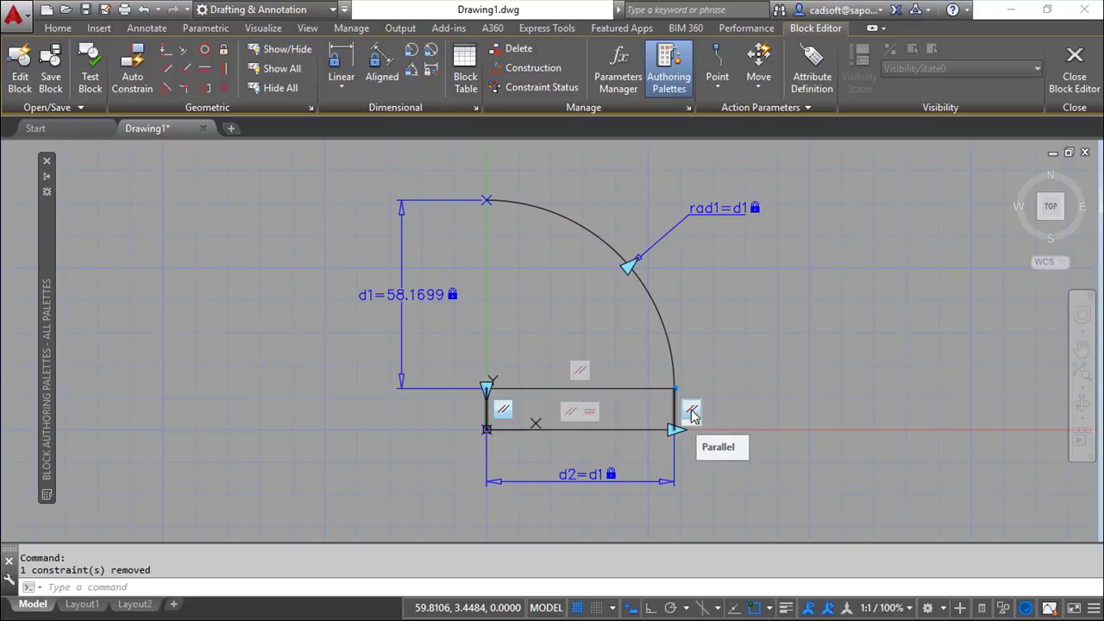
pyautogui.rightClick(691, 409)
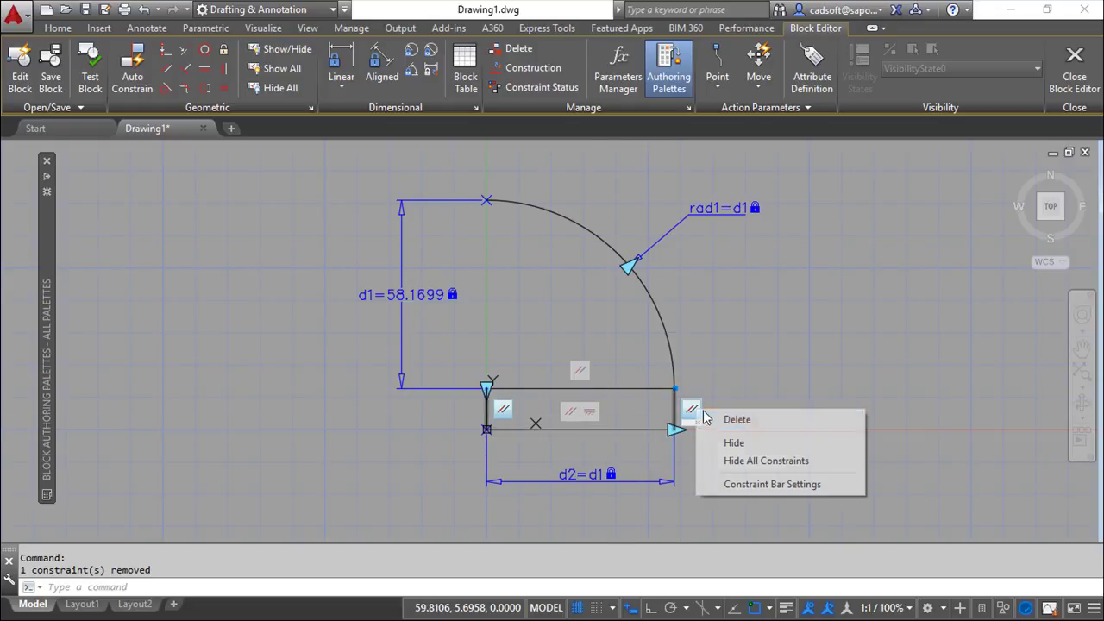
pyautogui.click(733, 417)
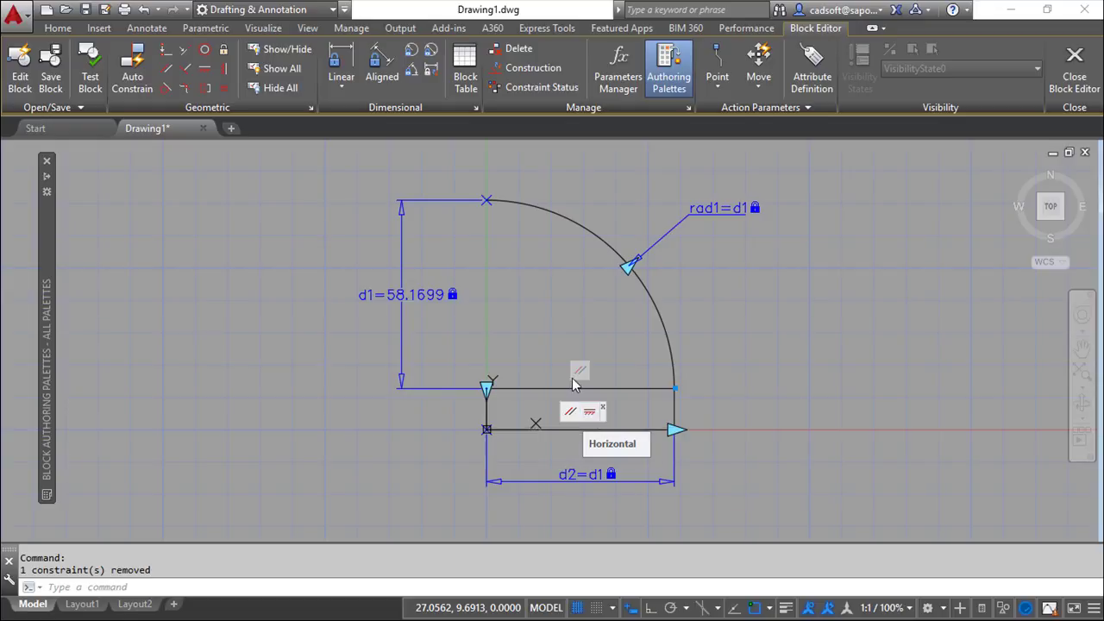
# Save the block changes and insert a third cadsoft door copy at the left.
pyautogui.click(1076, 62)
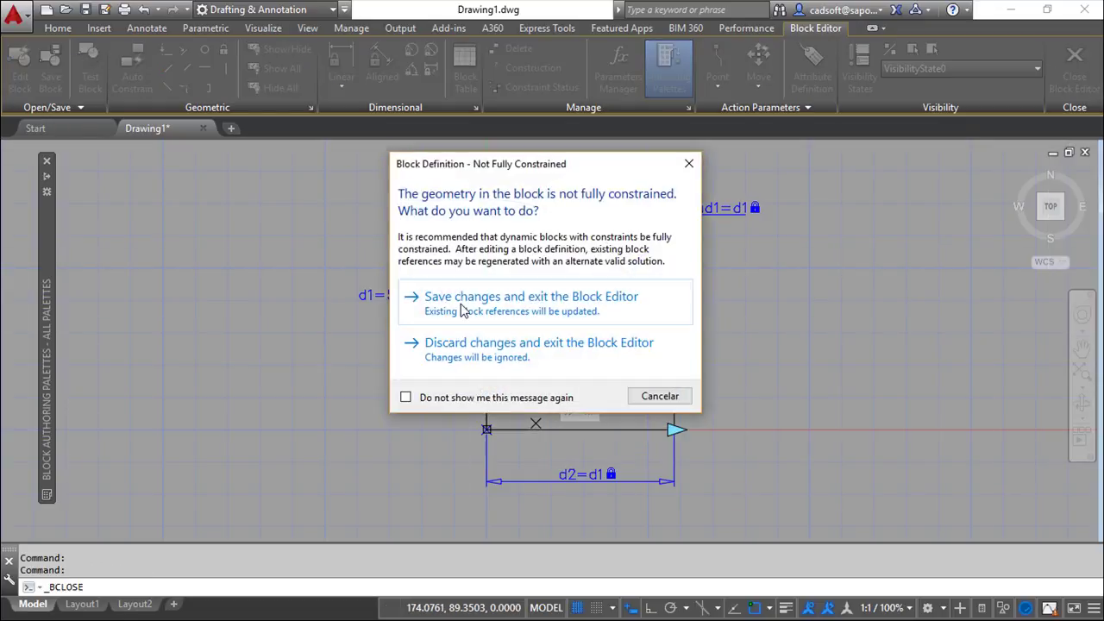
pyautogui.click(459, 306)
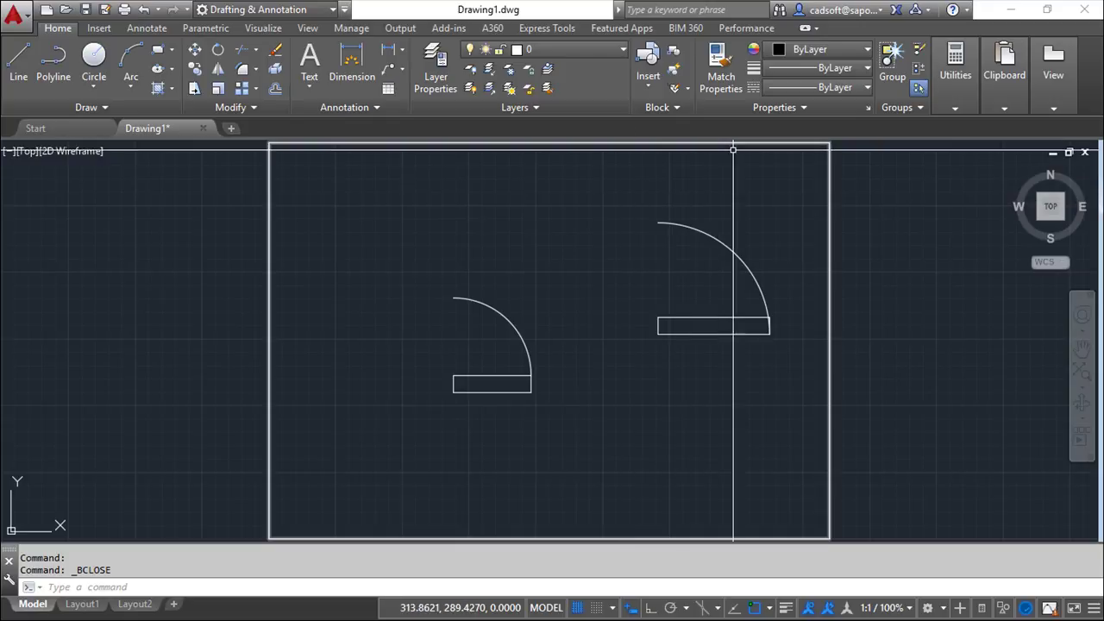
pyautogui.click(648, 65)
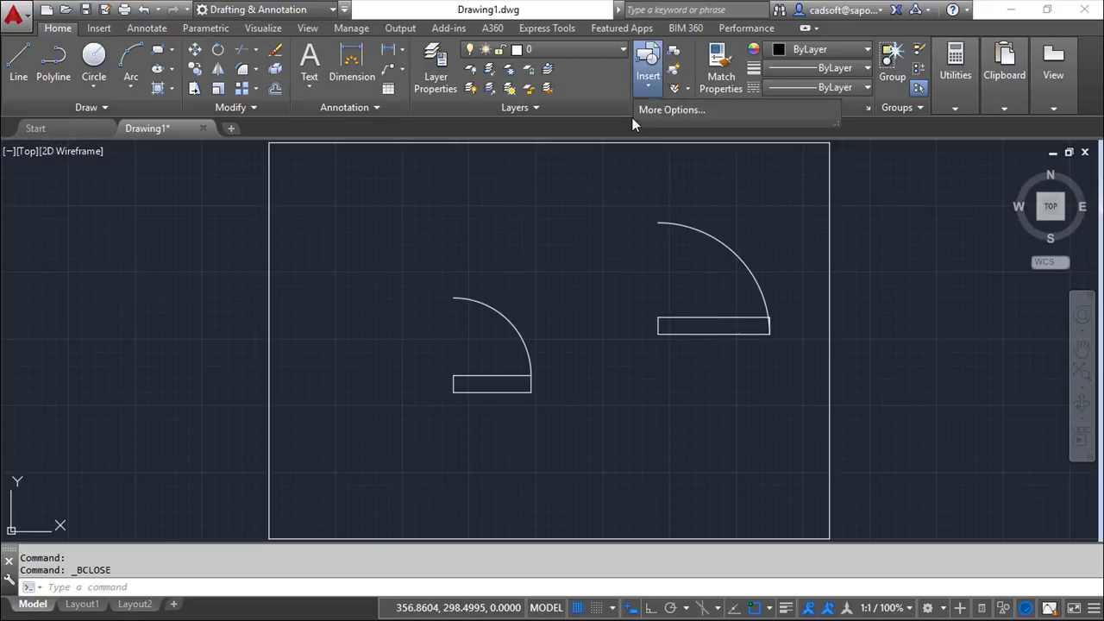
pyautogui.click(678, 145)
pyautogui.click(327, 333)
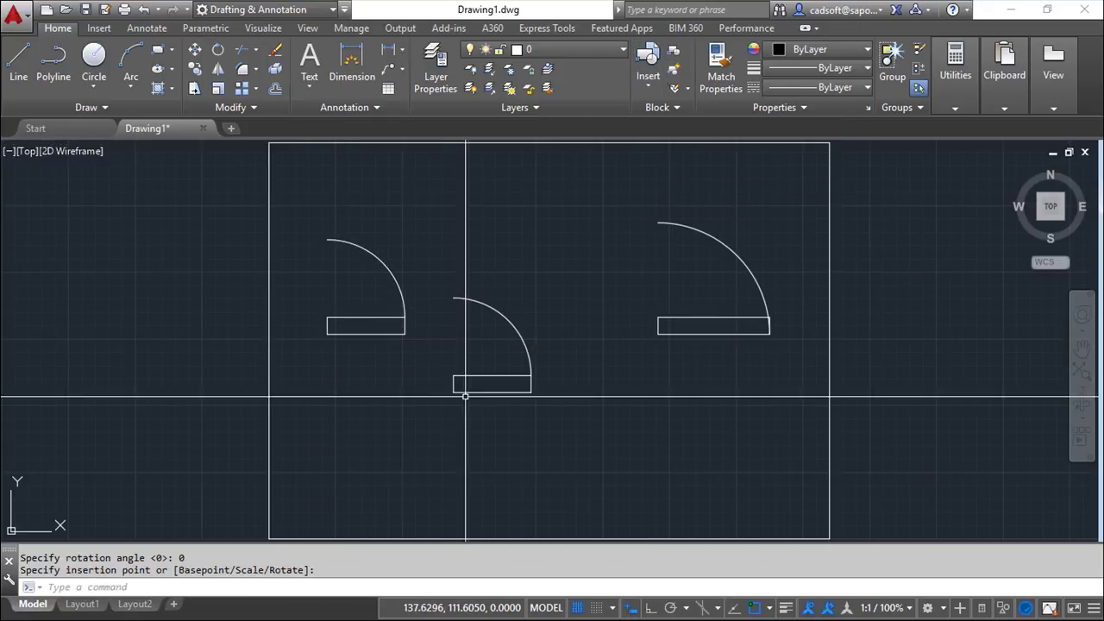
# Stretch the left door copy's lower-left grip slightly downward.
pyautogui.click(376, 331)
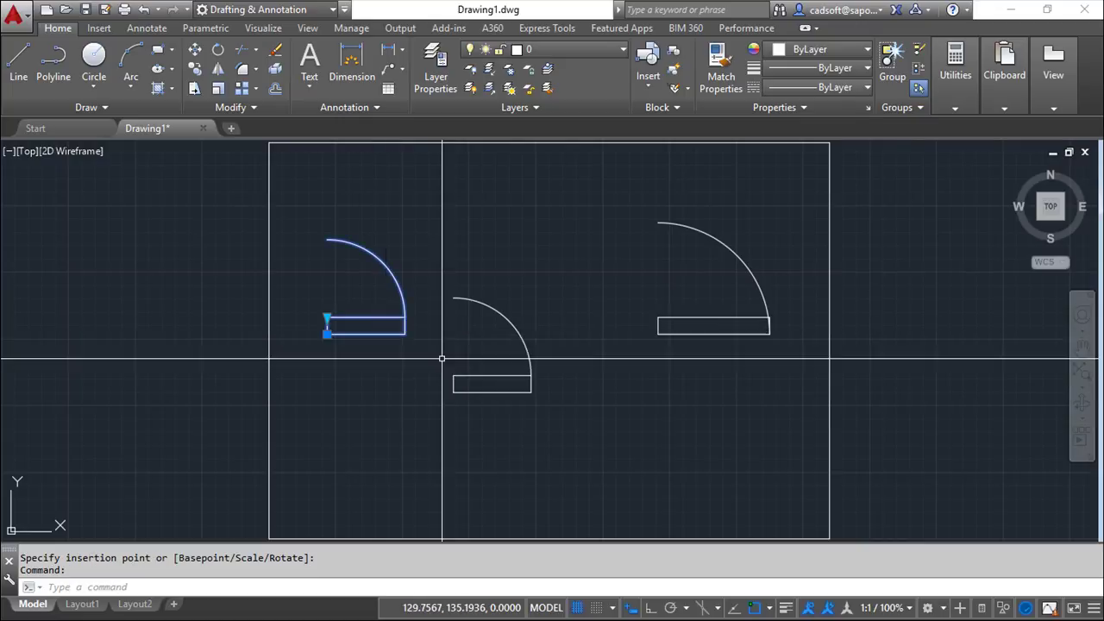
pyautogui.click(327, 333)
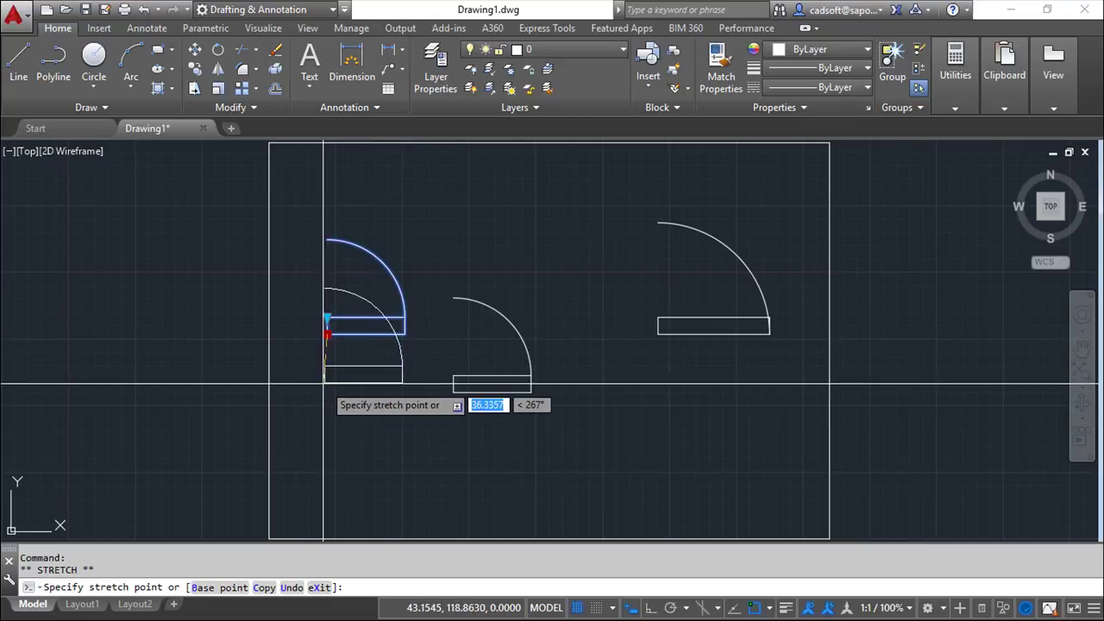
pyautogui.click(322, 351)
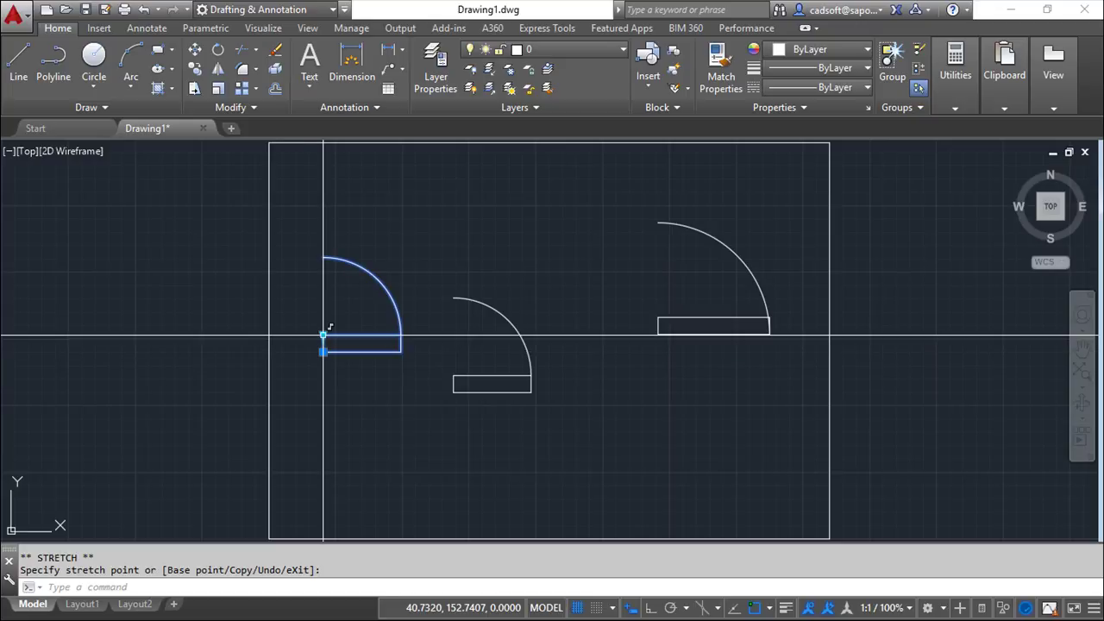
pyautogui.click(322, 335)
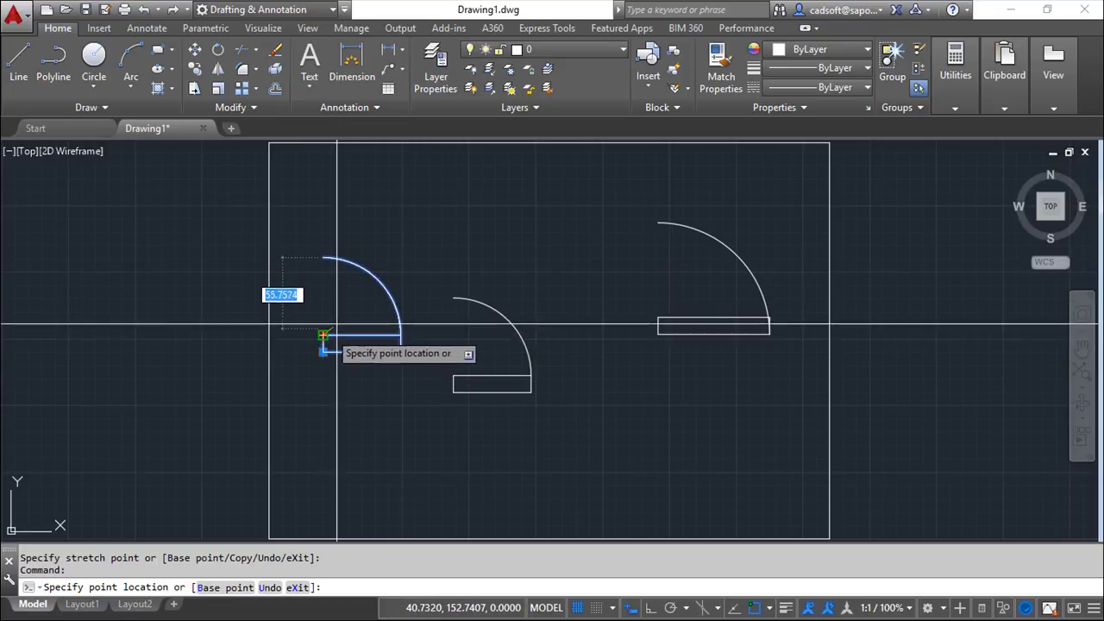
pyautogui.click(323, 336)
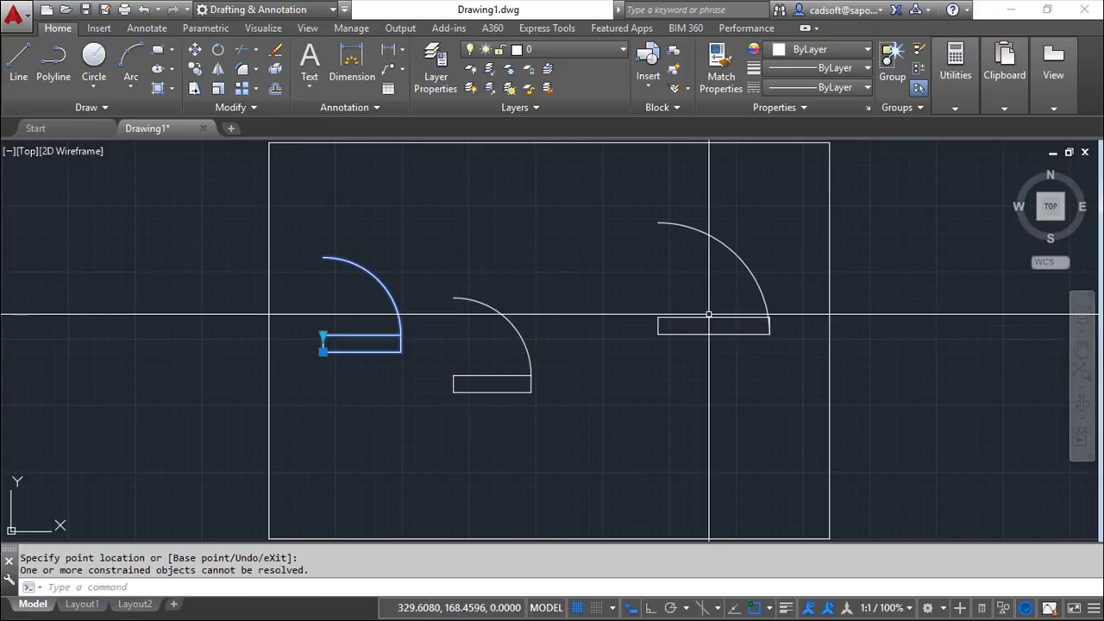
# Select the right door copy's grip, then cancel the stretch with Esc.
pyautogui.click(705, 314)
pyautogui.click(661, 323)
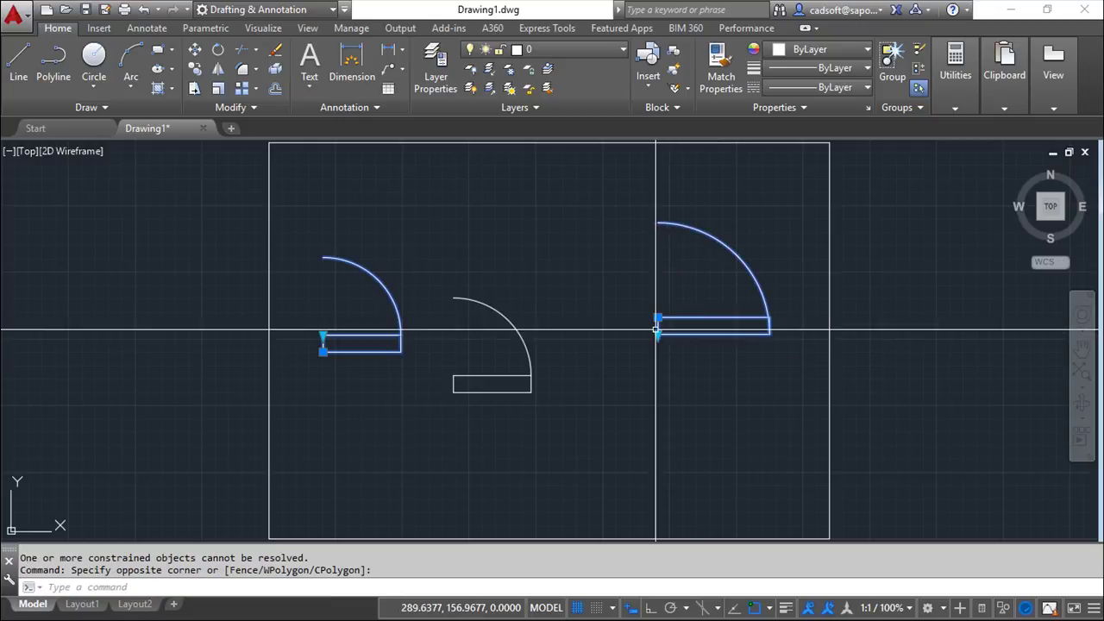
pyautogui.click(658, 334)
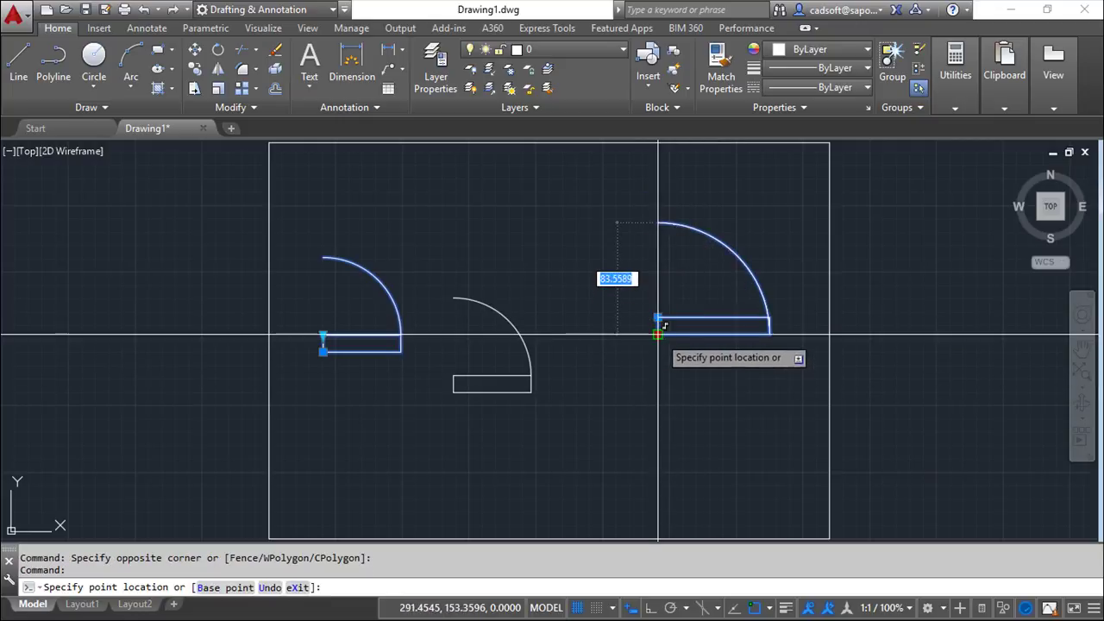
pyautogui.press('Escape')
pyautogui.press('Escape')
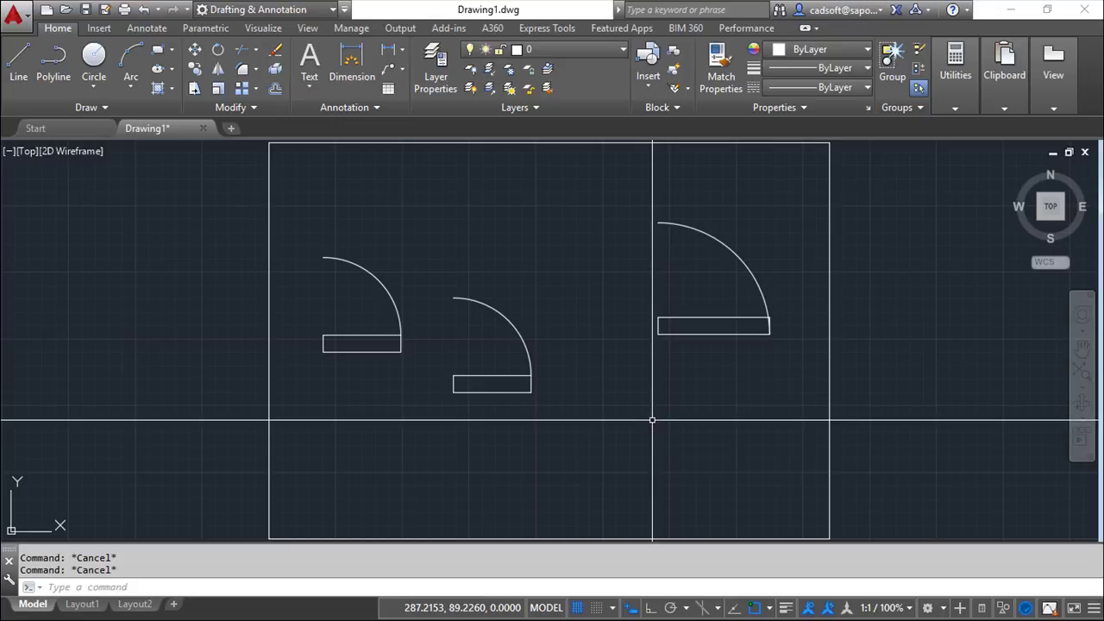